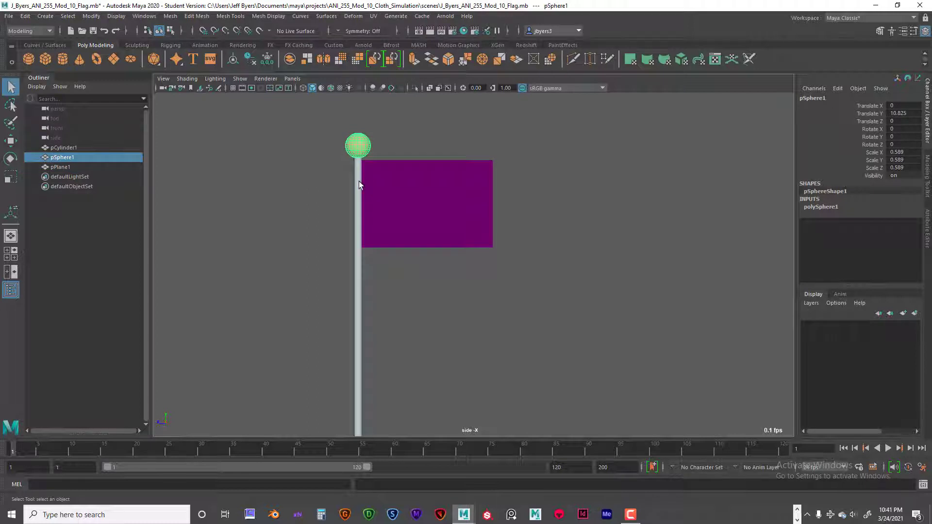
- Select the pole cylinder, the sphere and the flag plane in turn to examine the objects in the scene
click(359, 181)
click(370, 161)
click(361, 144)
click(358, 180)
click(360, 140)
click(382, 192)
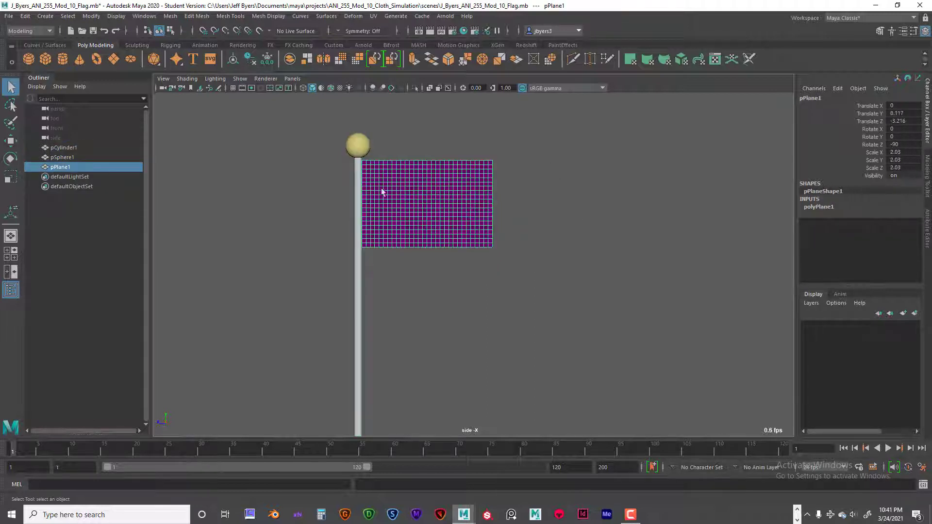
click(357, 190)
click(359, 146)
click(383, 191)
click(357, 190)
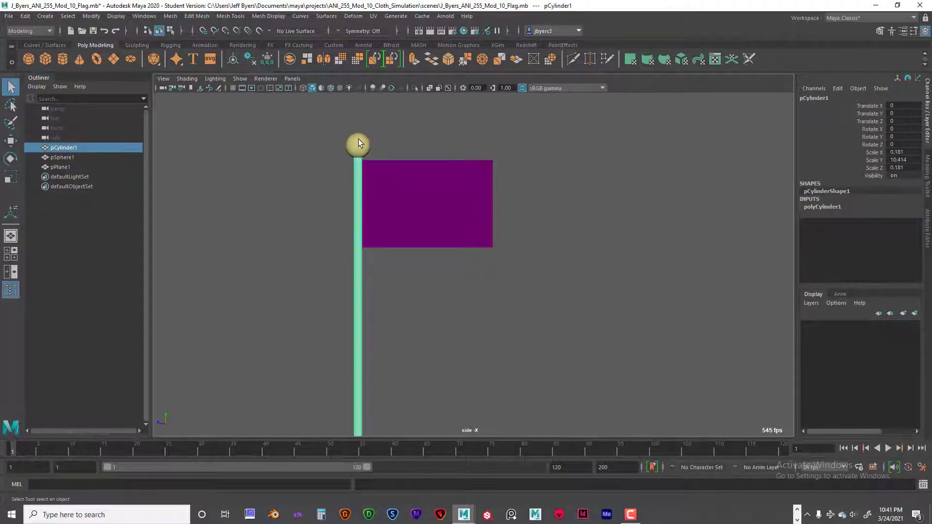
click(358, 139)
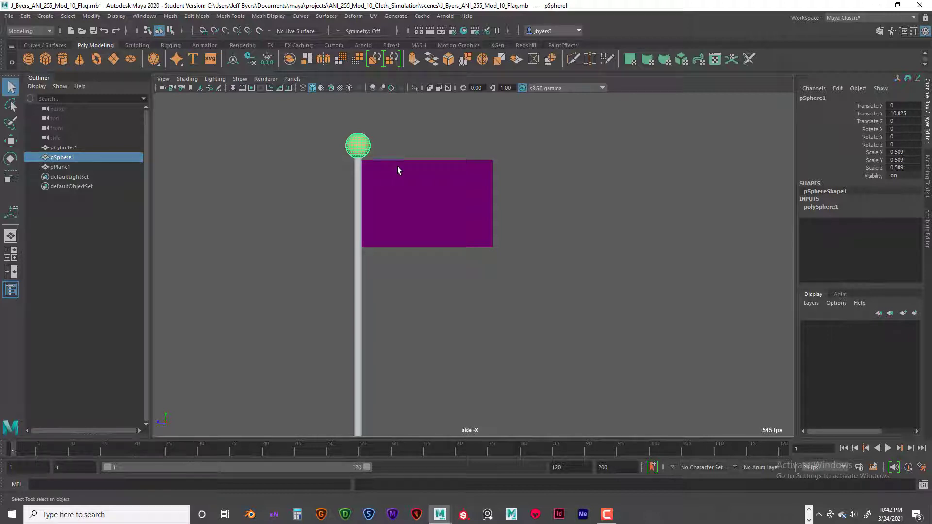
click(358, 189)
click(380, 183)
click(359, 147)
click(358, 174)
click(384, 184)
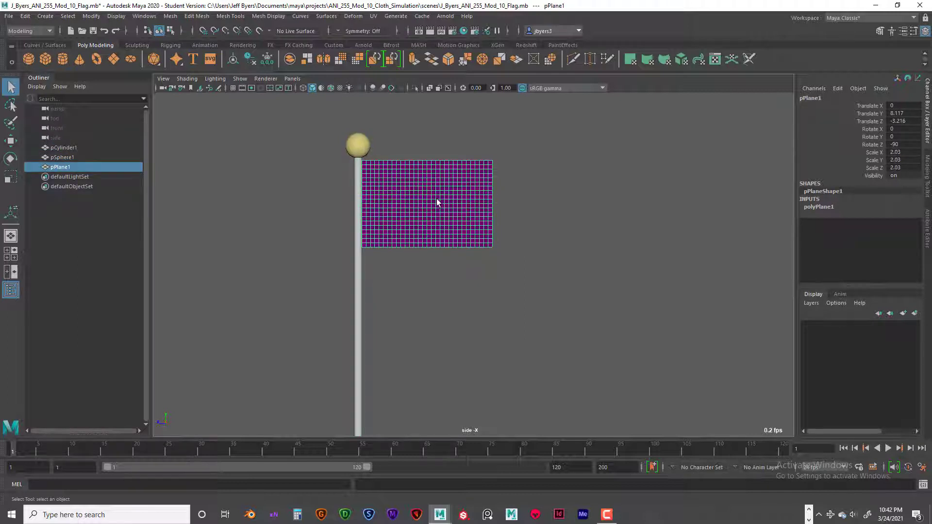
click(352, 142)
click(357, 194)
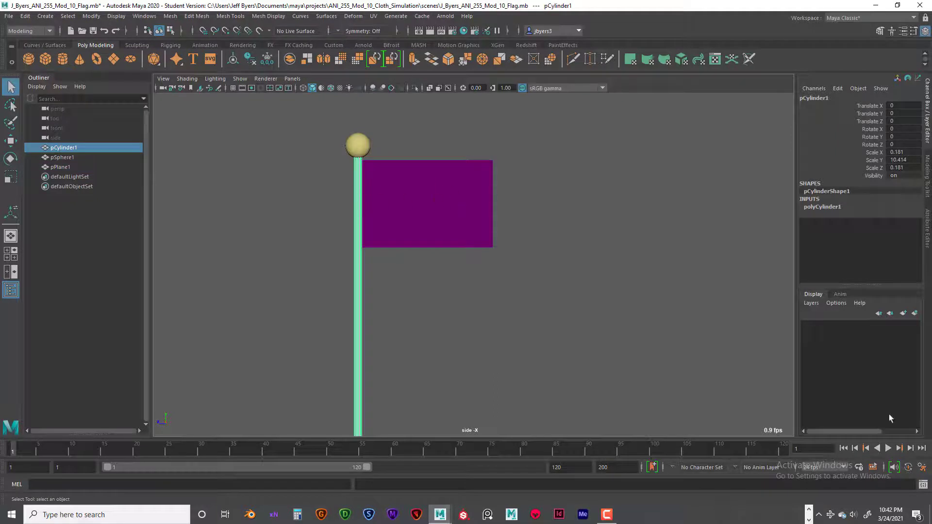
- Check the working units in the general Settings preferences and close the preferences without saving
click(921, 467)
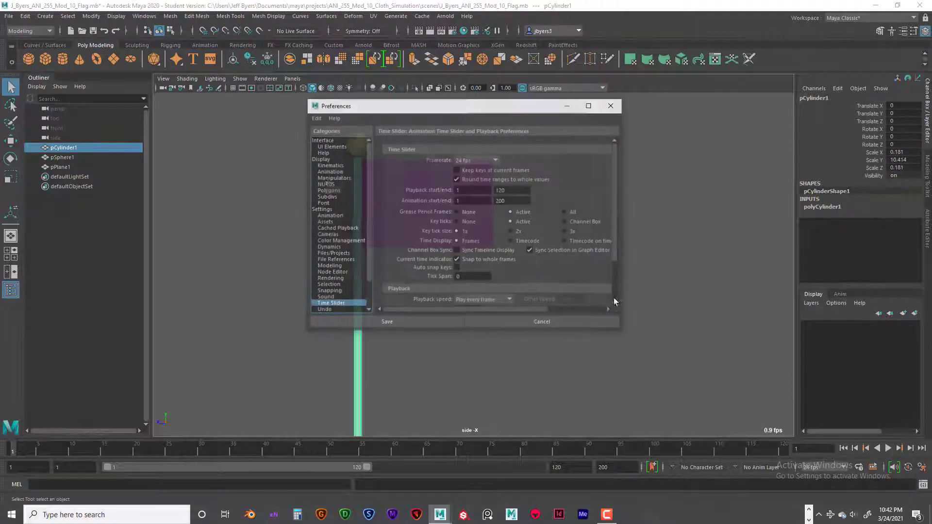
click(322, 209)
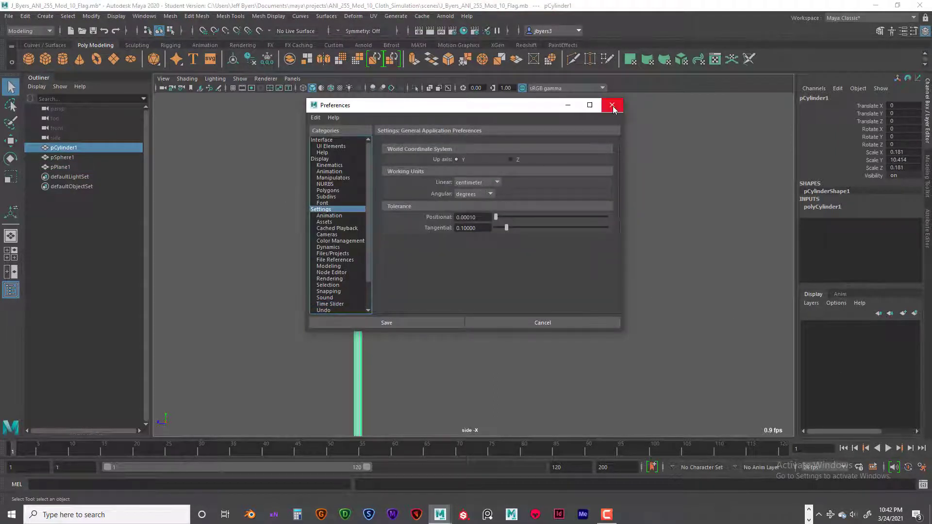
click(612, 106)
- Select the flag plane and examine its polyPlane1 width, height and subdivision settings
click(428, 197)
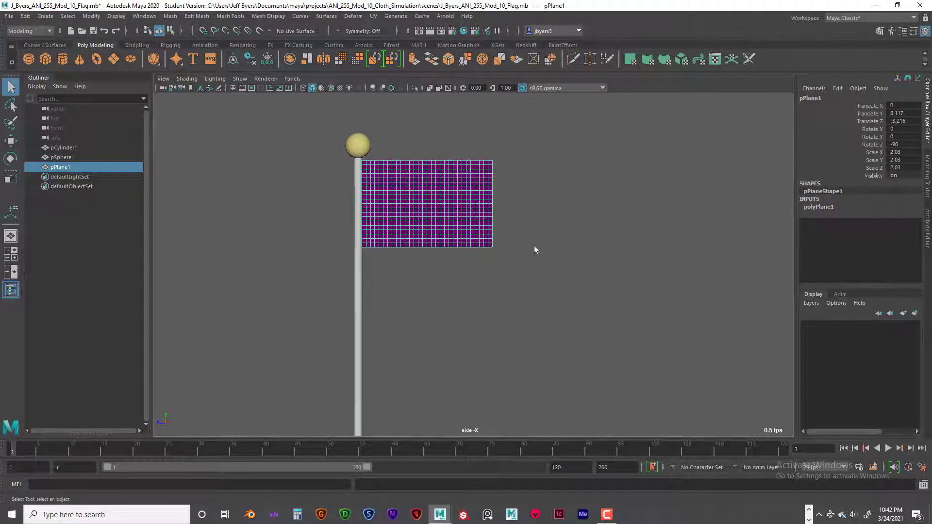
click(819, 207)
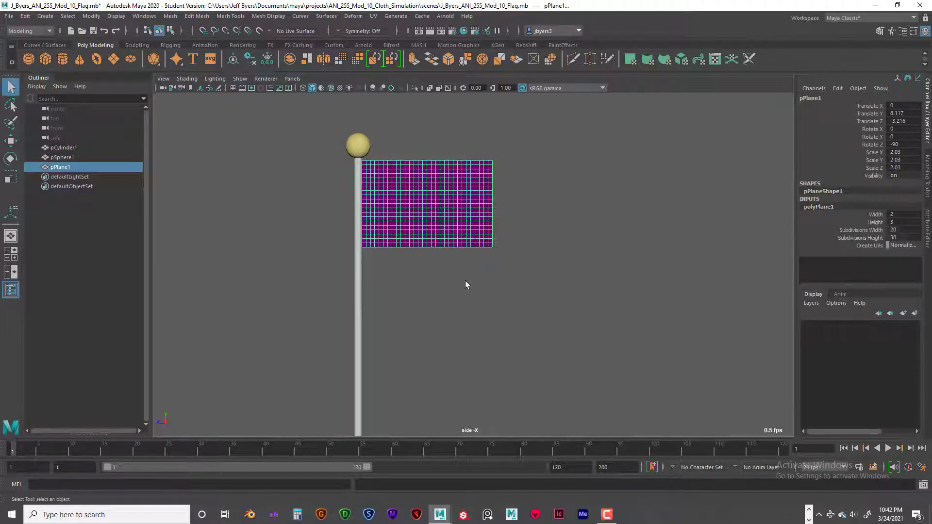
click(357, 146)
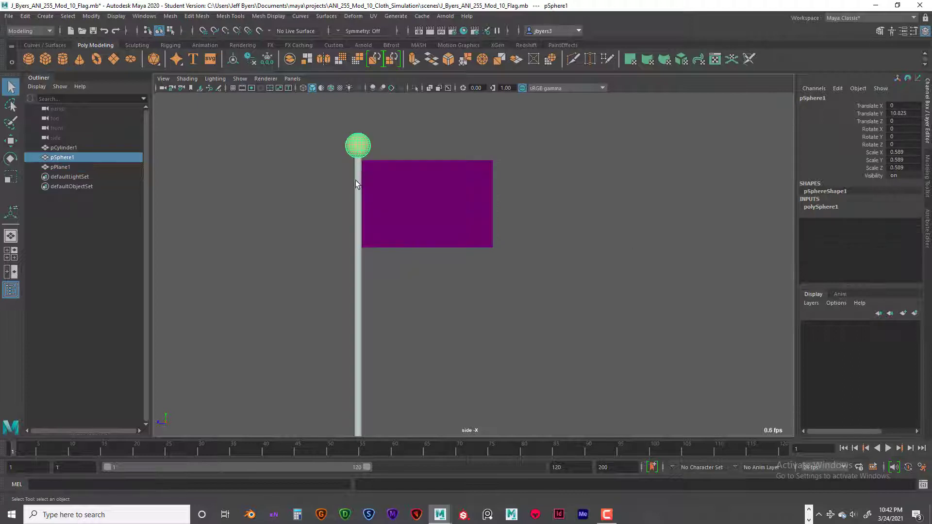
click(355, 179)
click(356, 140)
click(358, 228)
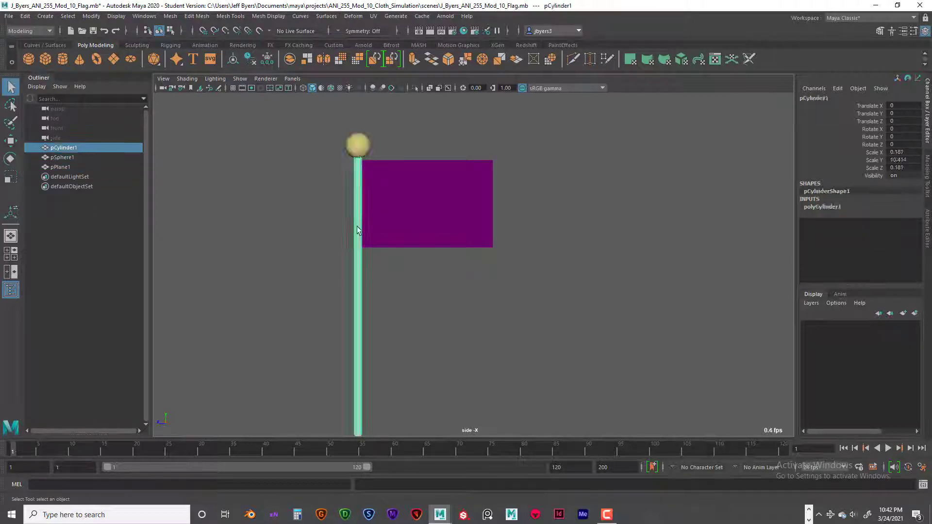
click(359, 145)
click(358, 267)
click(357, 146)
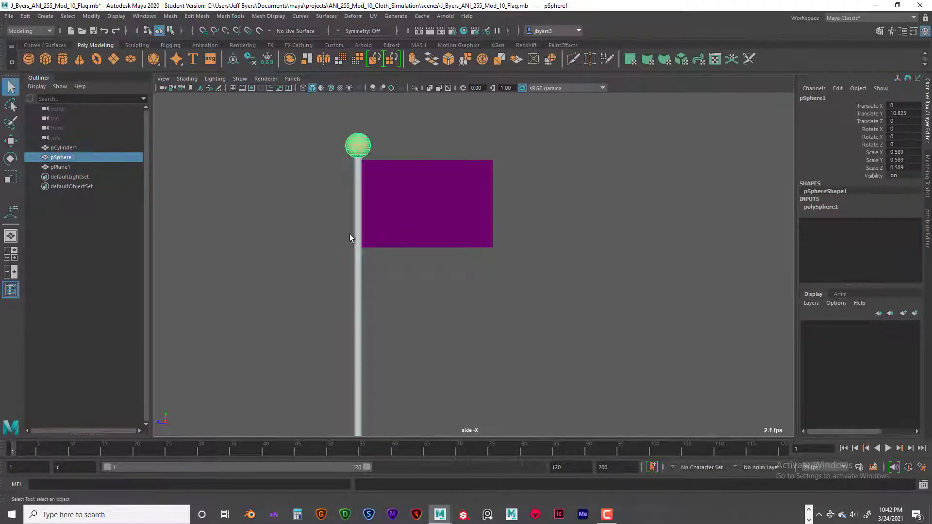
click(357, 268)
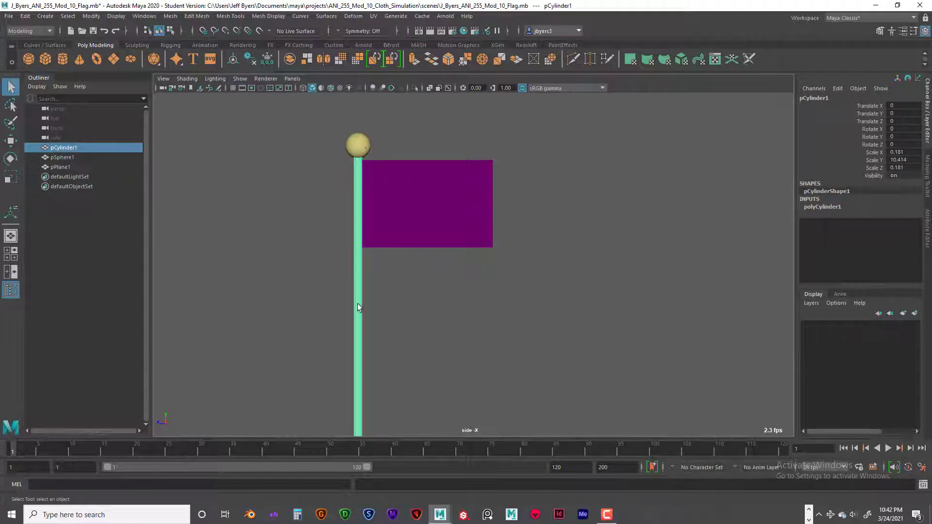
- Select the flag plane and frame it more closely together with the upper part of the pole
click(408, 207)
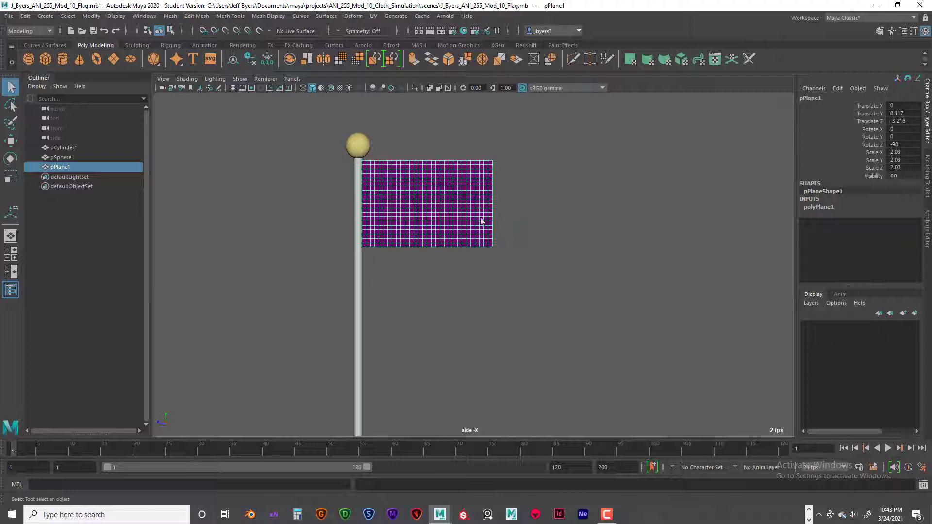
scroll(439, 241, up, 2)
alt+middle_drag(423, 190, 440, 251)
scroll(447, 253, up, 1)
scroll(447, 253, up, 1)
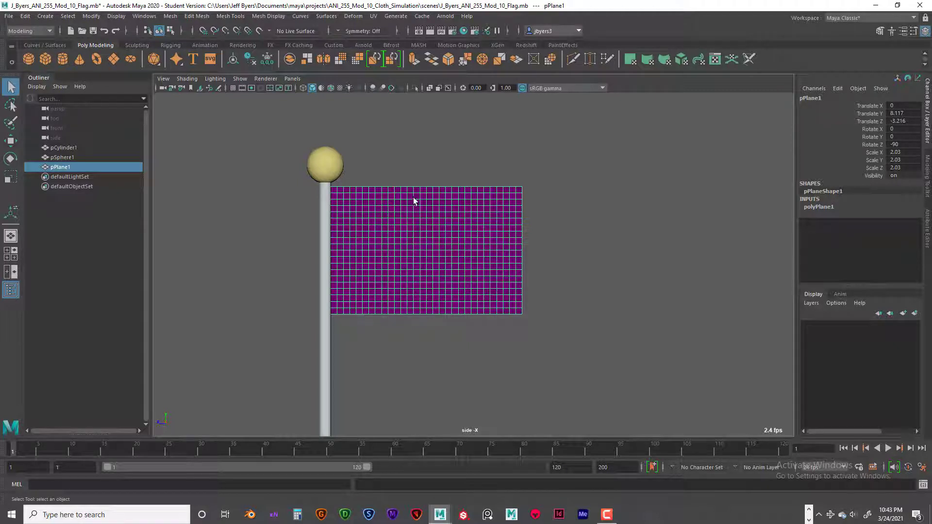
right_drag(414, 200, 371, 200)
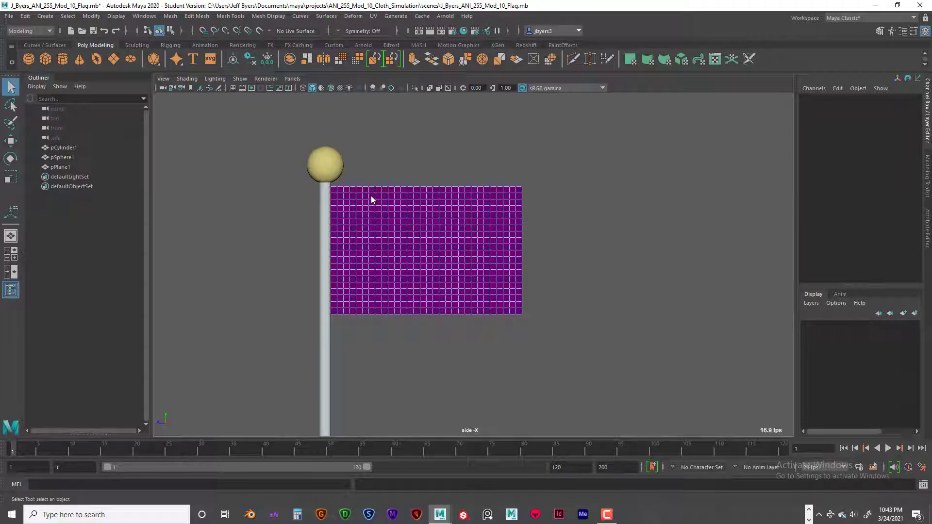
click(453, 211)
right_drag(452, 211, 442, 272)
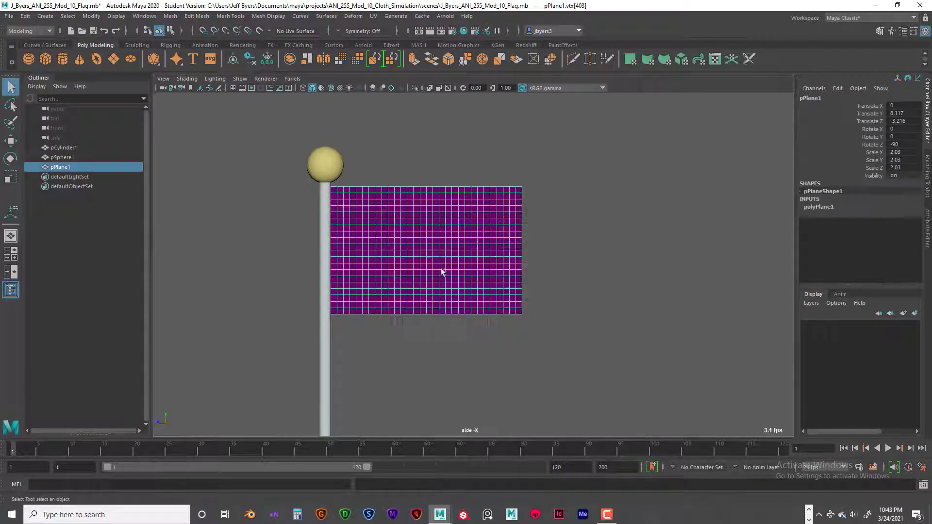
- Convert the selected flag plane into an nCloth object
key(space)
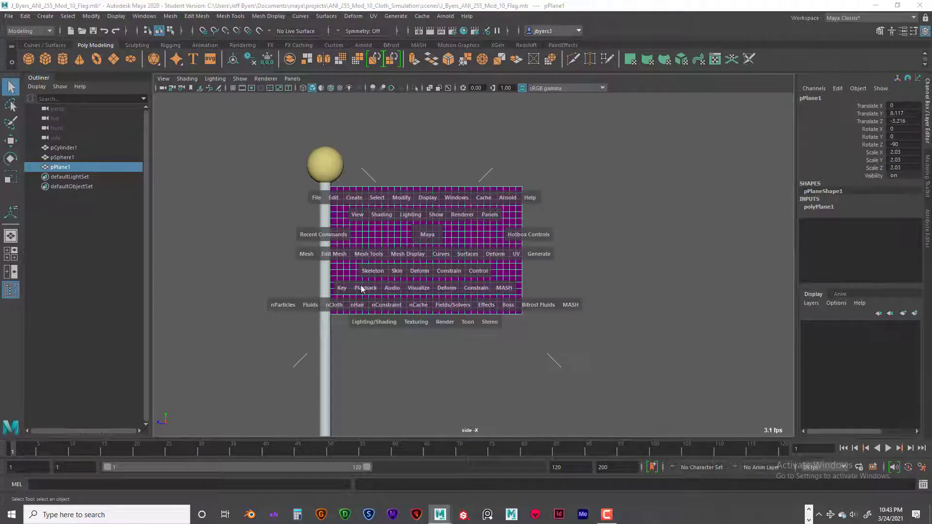
click(334, 305)
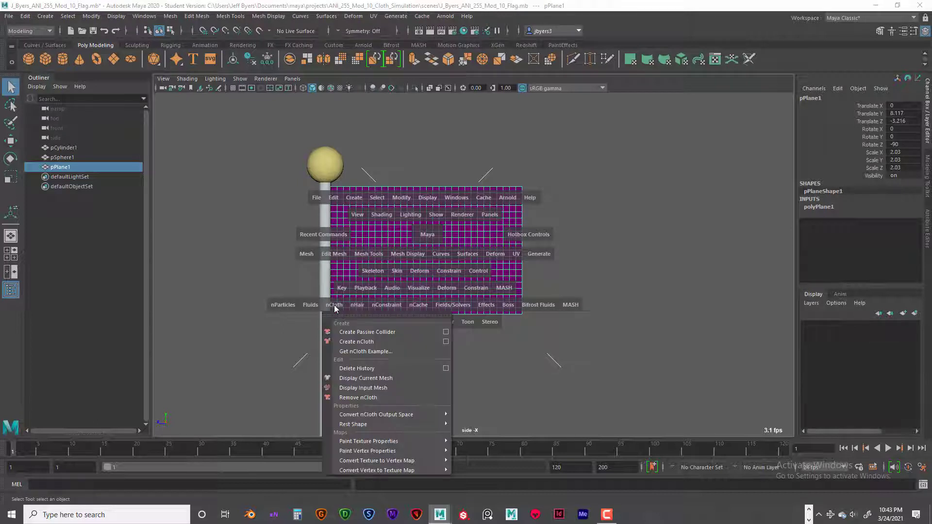
click(364, 342)
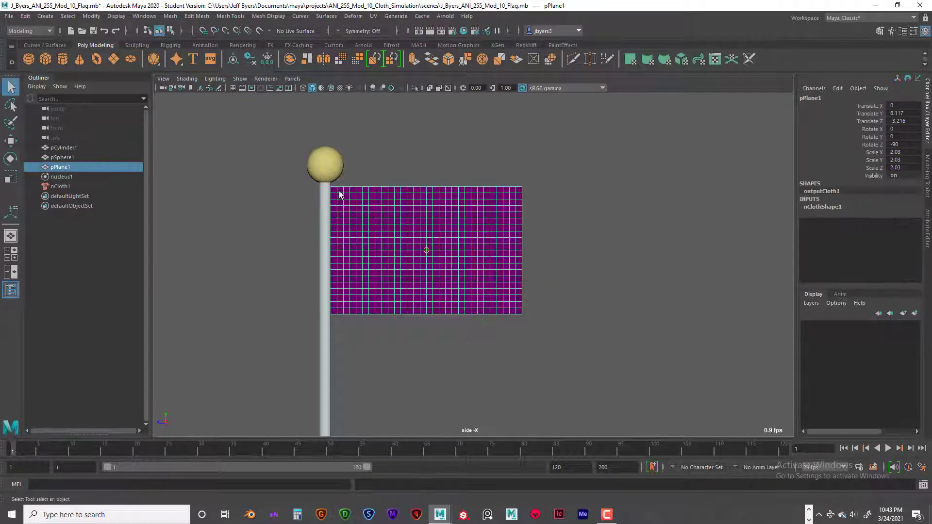
- In wireframe display, select the column of flag vertices along the pole and apply a Transform Constraint to them
key(4)
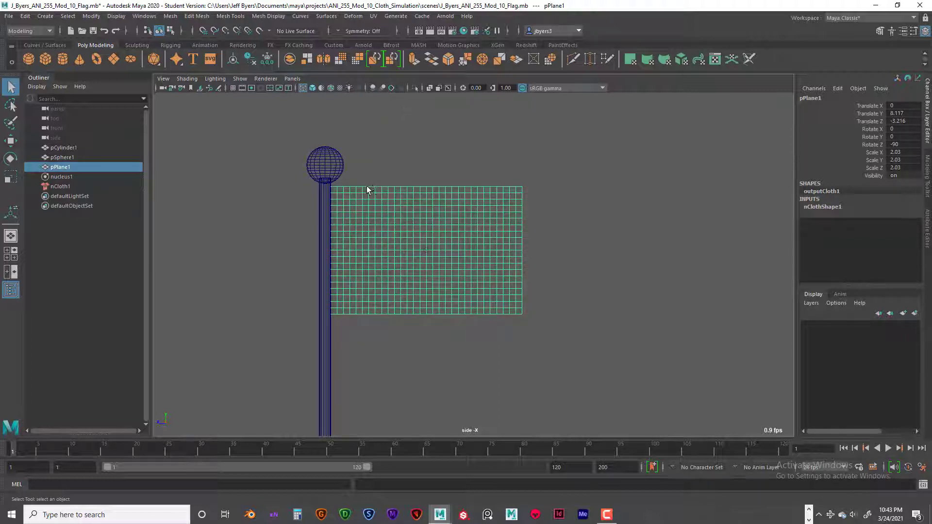
right_drag(367, 189, 364, 162)
click(452, 212)
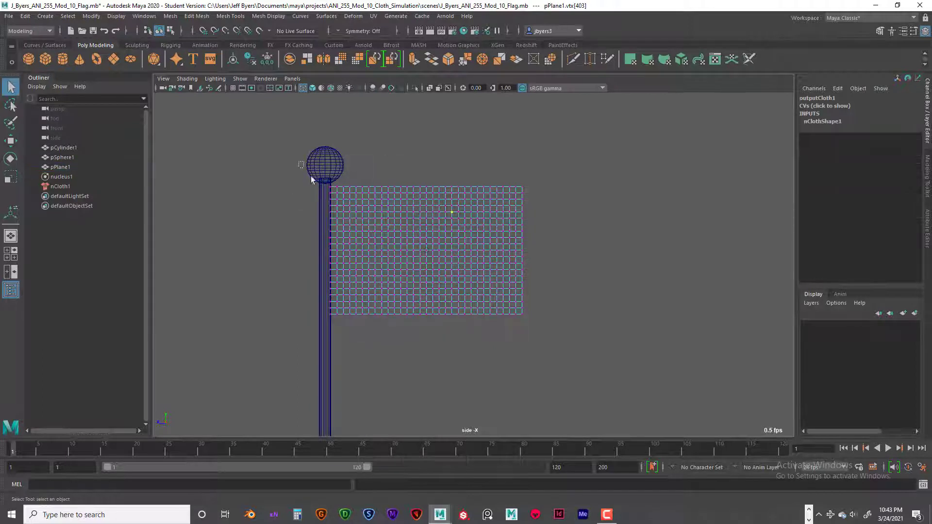
drag(299, 164, 335, 316)
key(space)
click(392, 246)
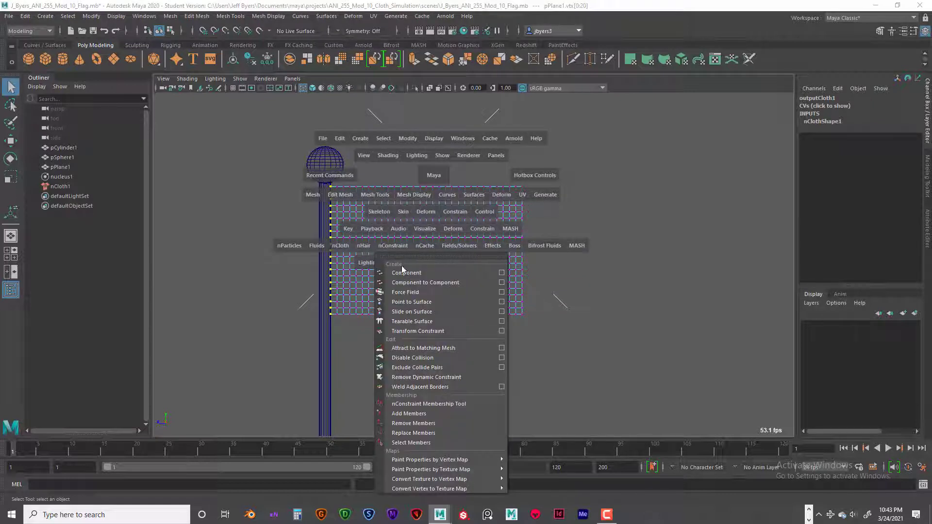
click(425, 330)
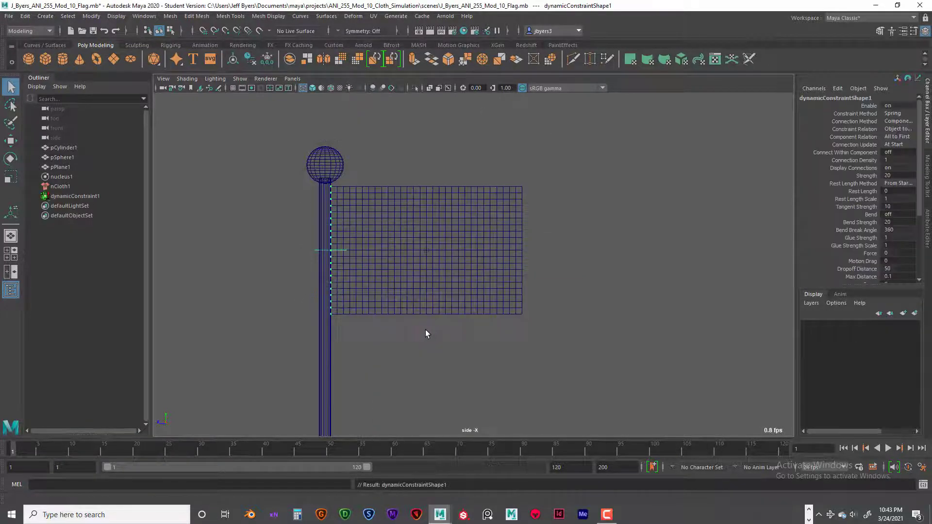
- Select the flag plane and show the attributes of its nucleus1 solver, including gravity and wind
click(452, 232)
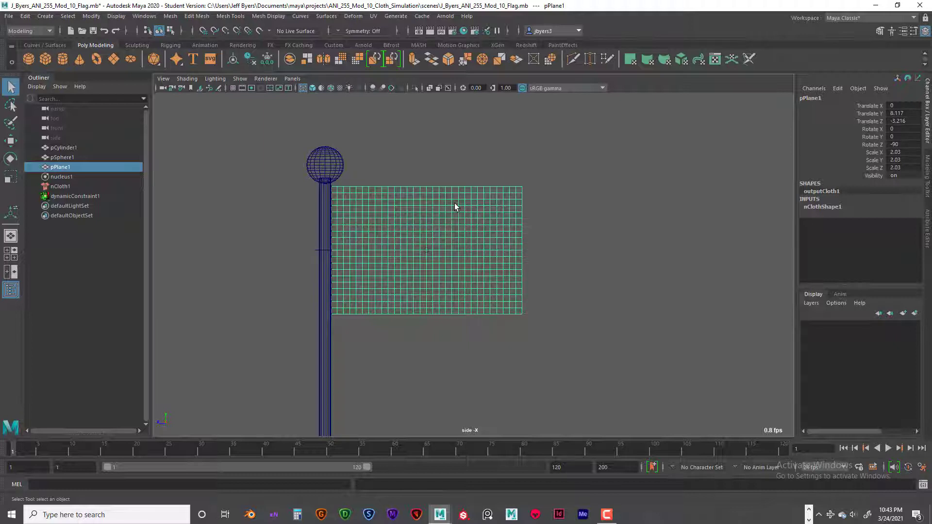
key(ctrl+a)
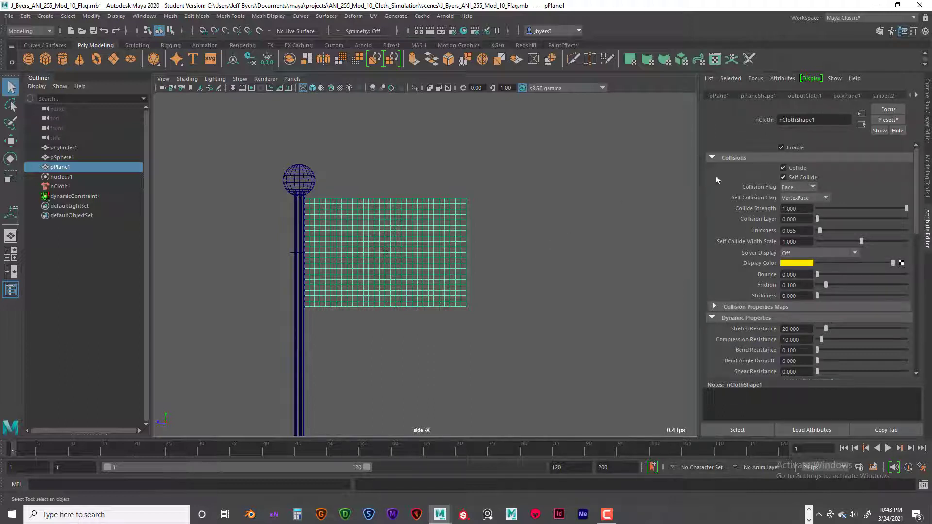
click(915, 95)
click(916, 95)
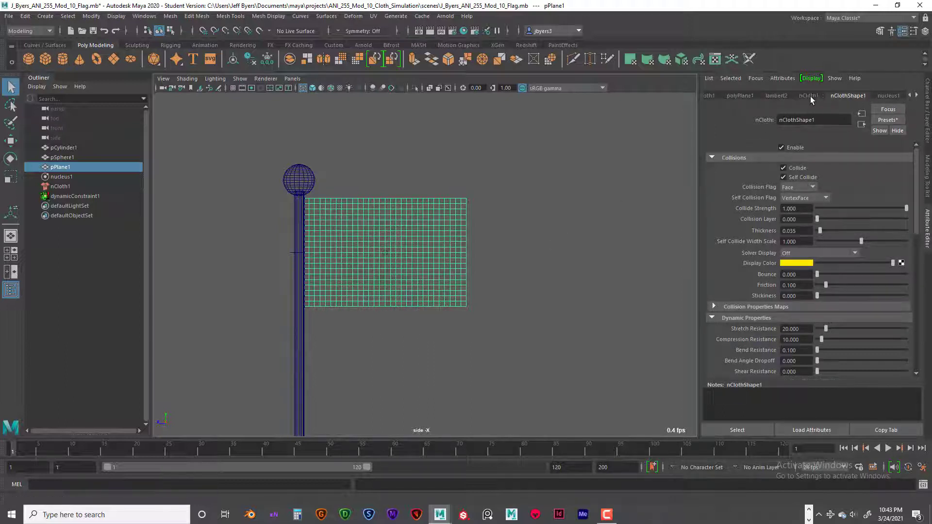
click(892, 97)
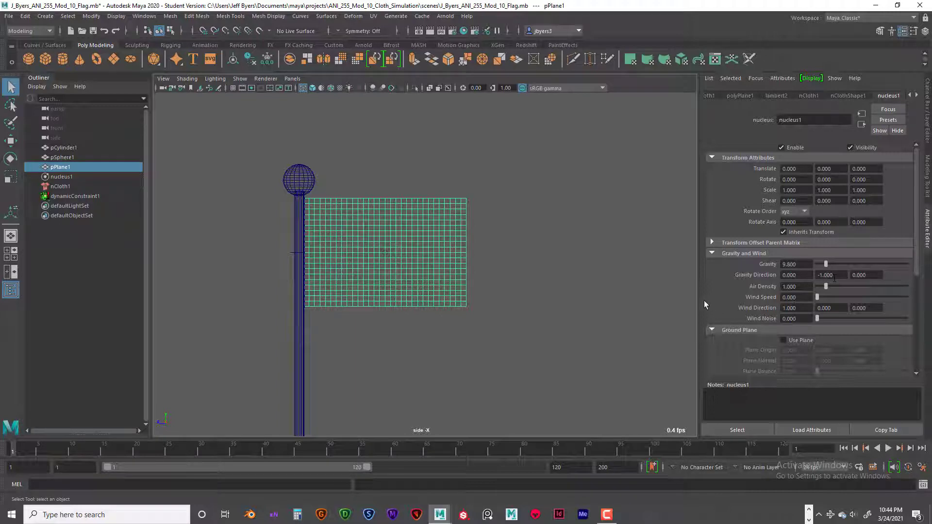
- Play the cloth simulation, switch to shaded display, stop the playback and return to frame 1
click(885, 450)
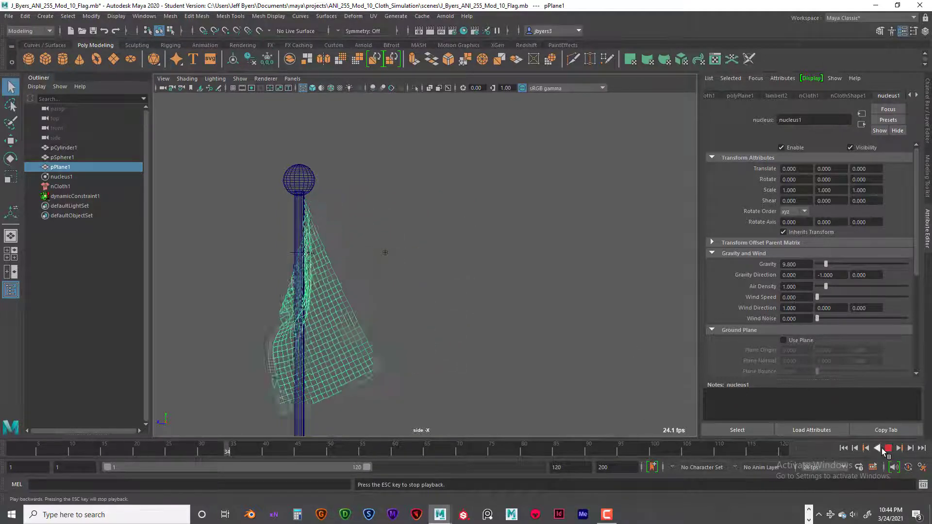
key(5)
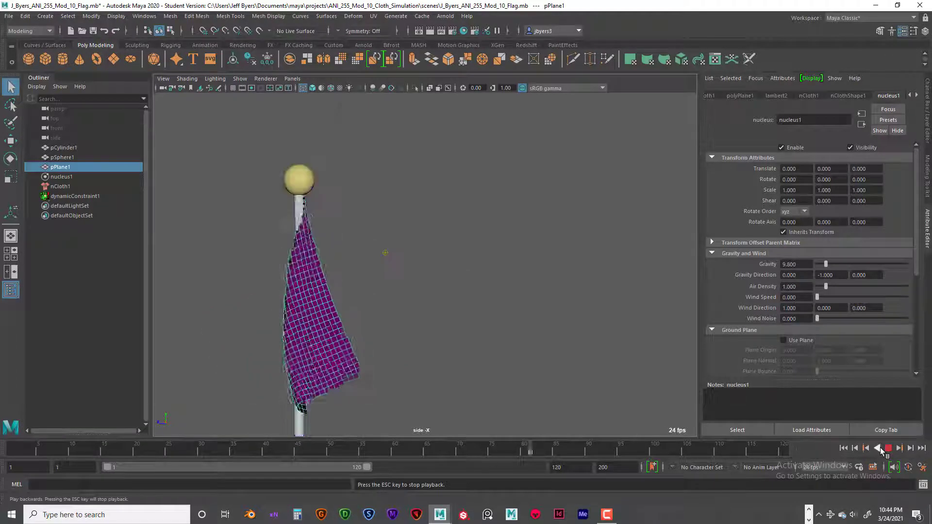
key(Escape)
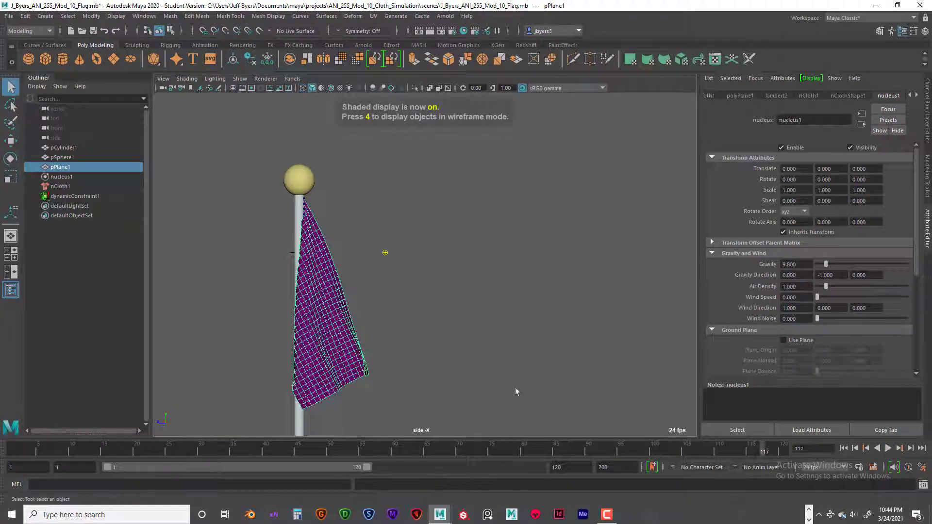
click(843, 448)
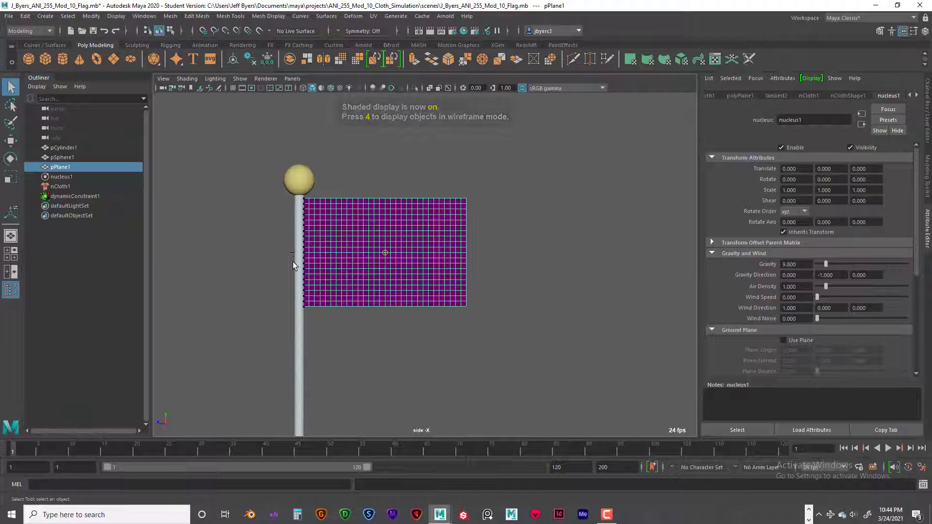
- Make the pole cylinder a passive collider for the cloth
click(300, 221)
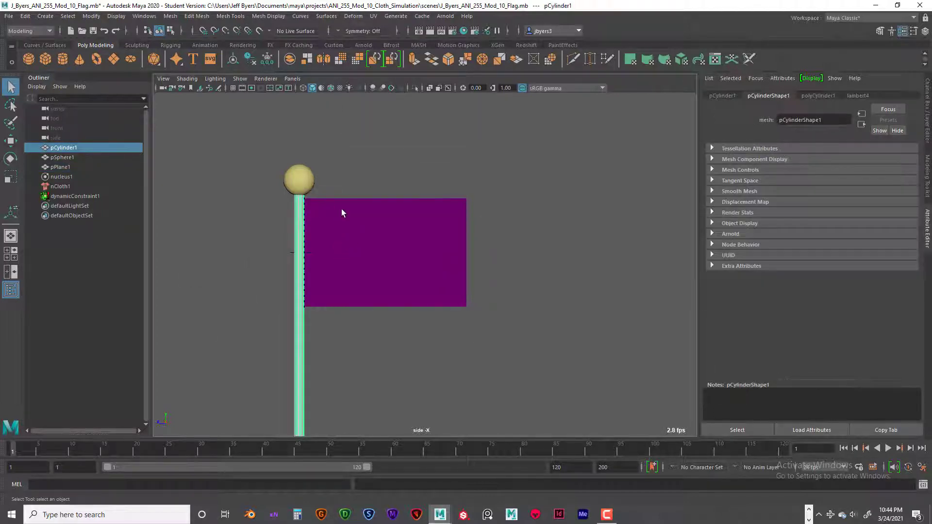
key(space)
click(248, 280)
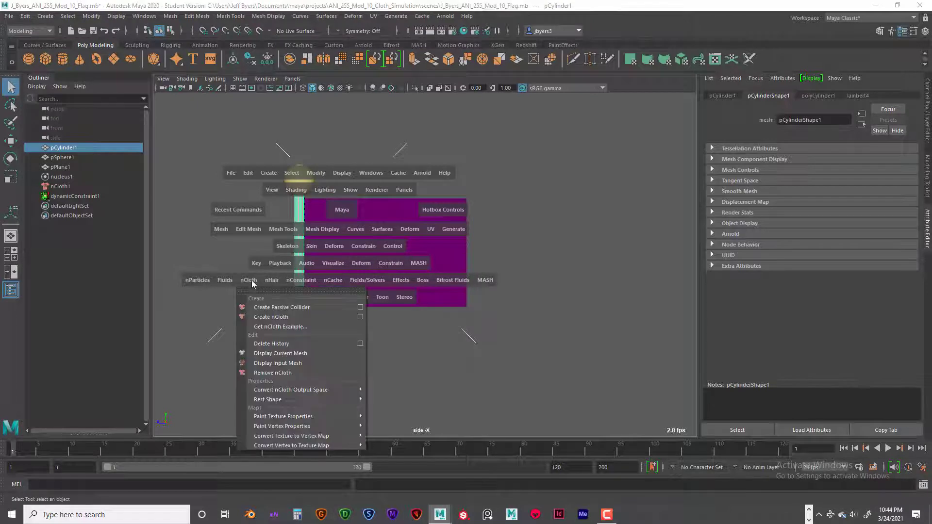
click(275, 307)
- Make the sphere on top of the pole a passive collider for the cloth
click(300, 183)
key(space)
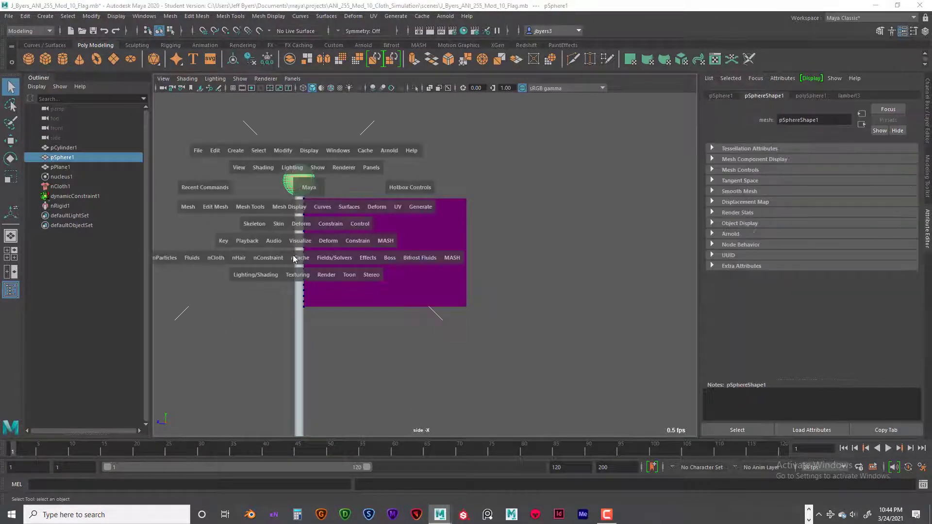
click(219, 259)
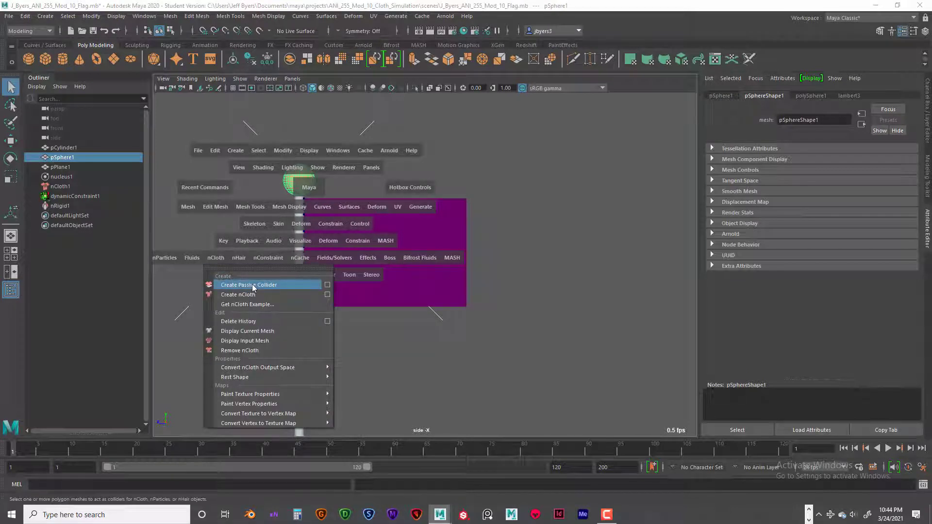
click(247, 287)
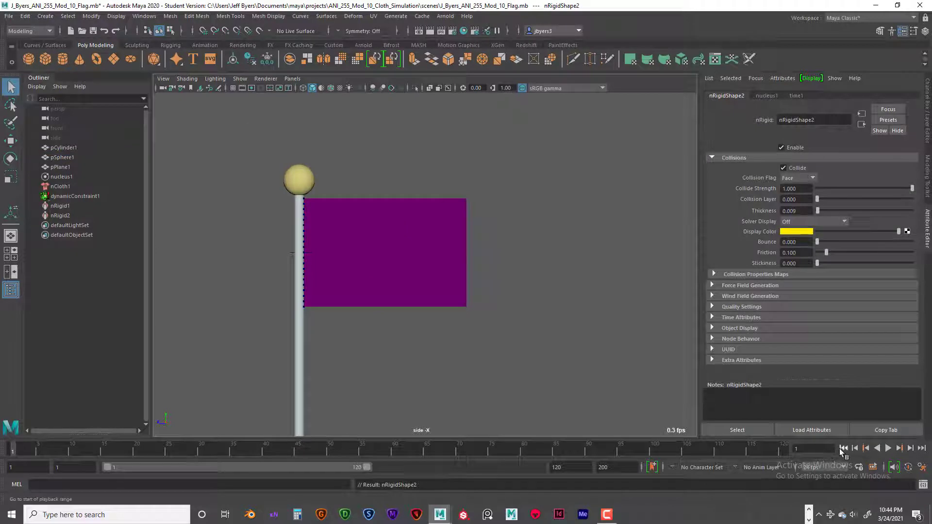
- Play the cloth simulation to check the collisions with the pole and sphere, and return to frame 1
click(887, 447)
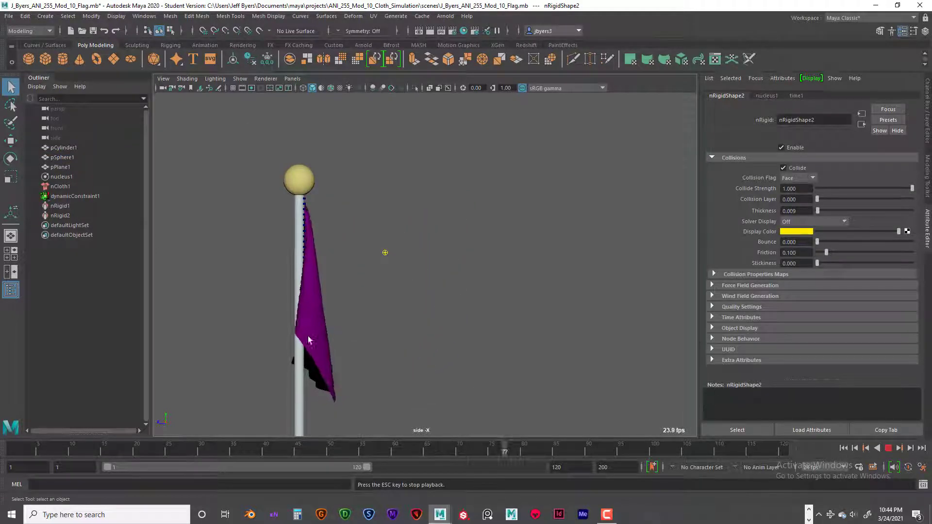
click(888, 449)
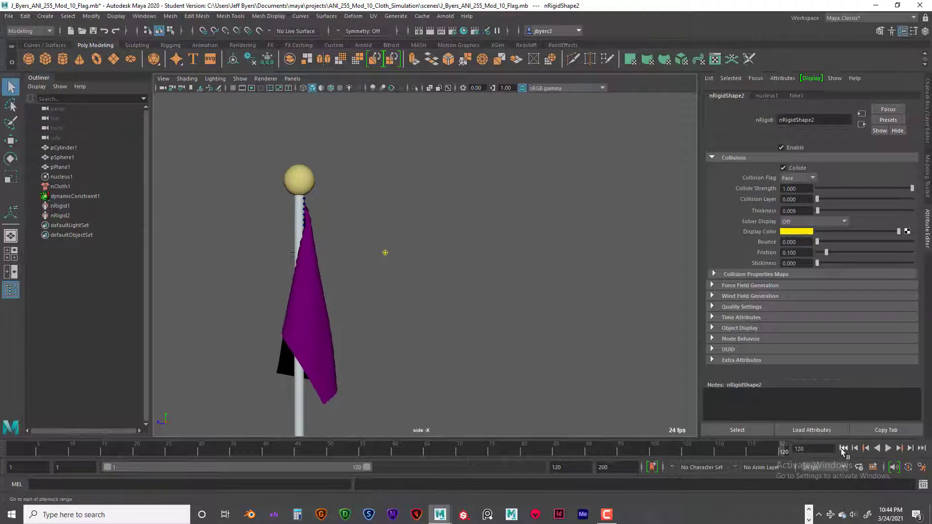
click(843, 448)
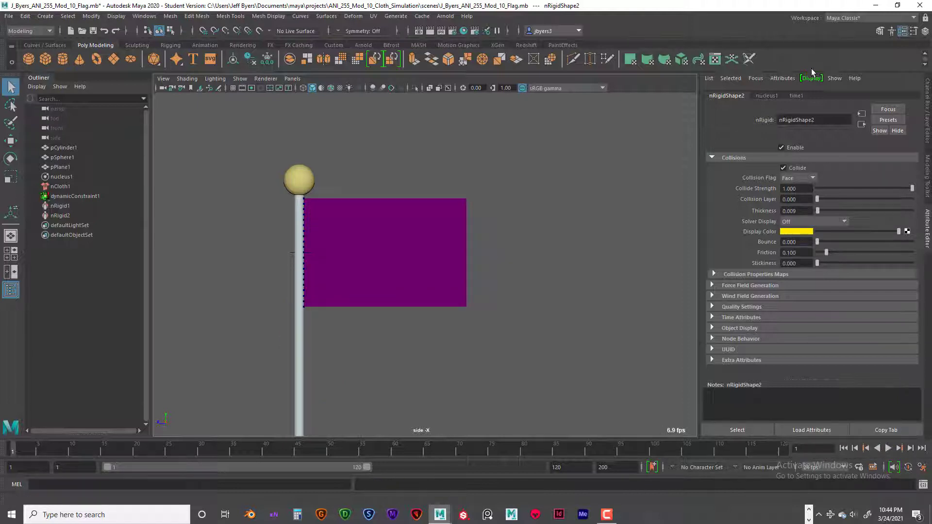
- Select the flag plane and set the wind speed of its nucleus1 solver to 5
click(409, 220)
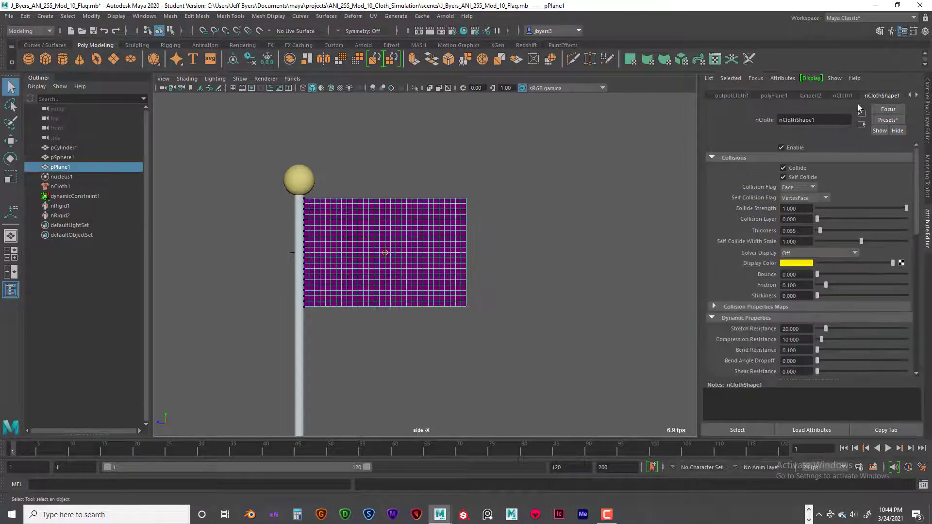
click(917, 96)
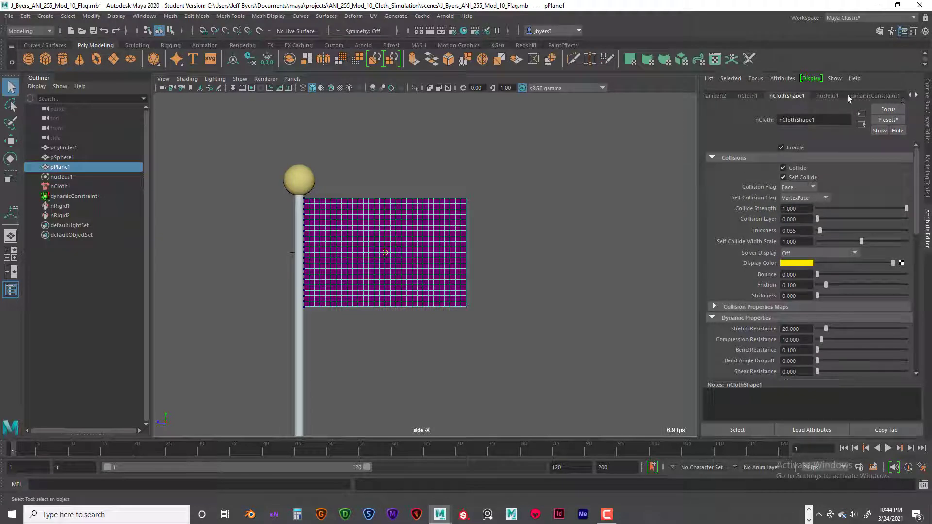
click(827, 96)
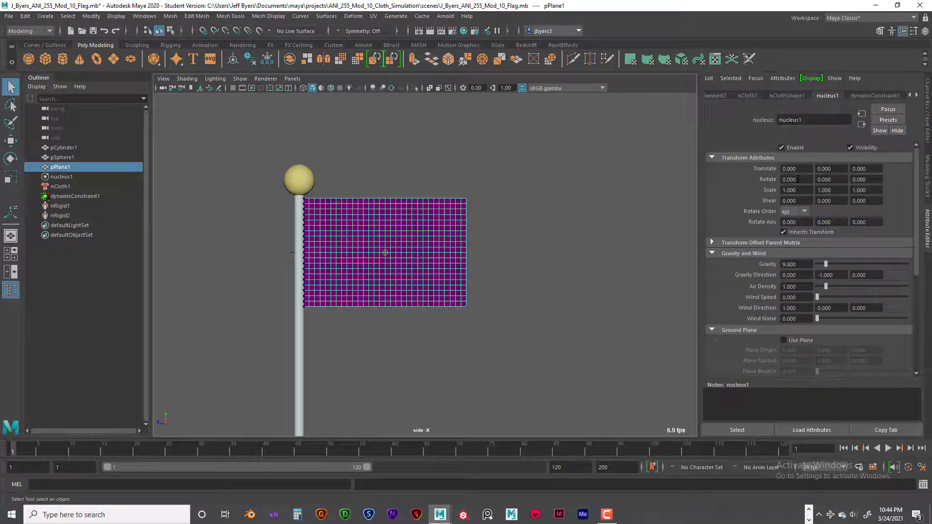
click(798, 296)
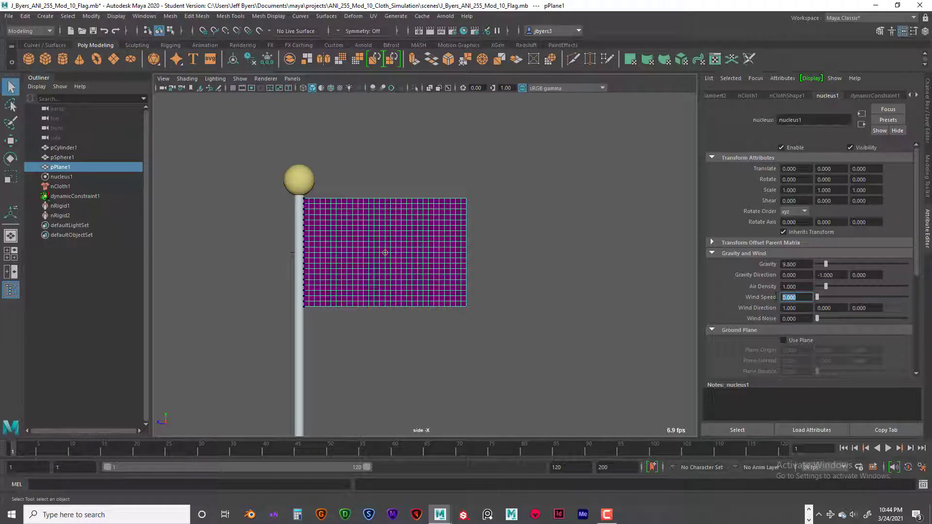
text(9)
key(Return)
- Set the nucleus1 wind direction to 0, 0, -1, then test-play the simulation and return to frame 1
click(877, 307)
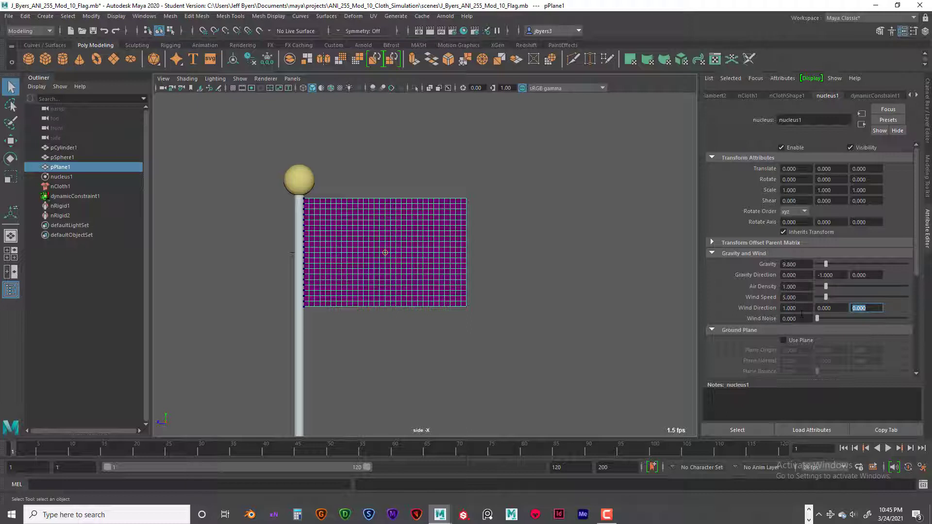
key(Tab)
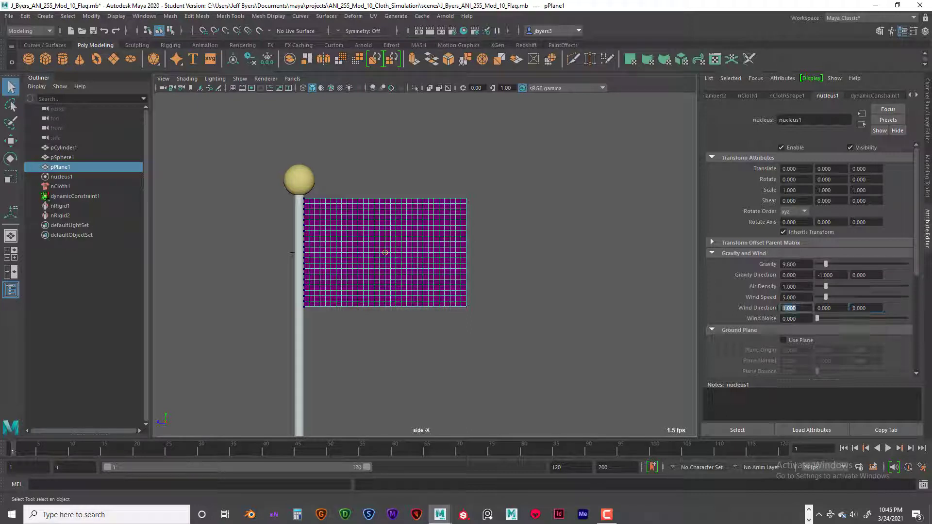
key(Tab)
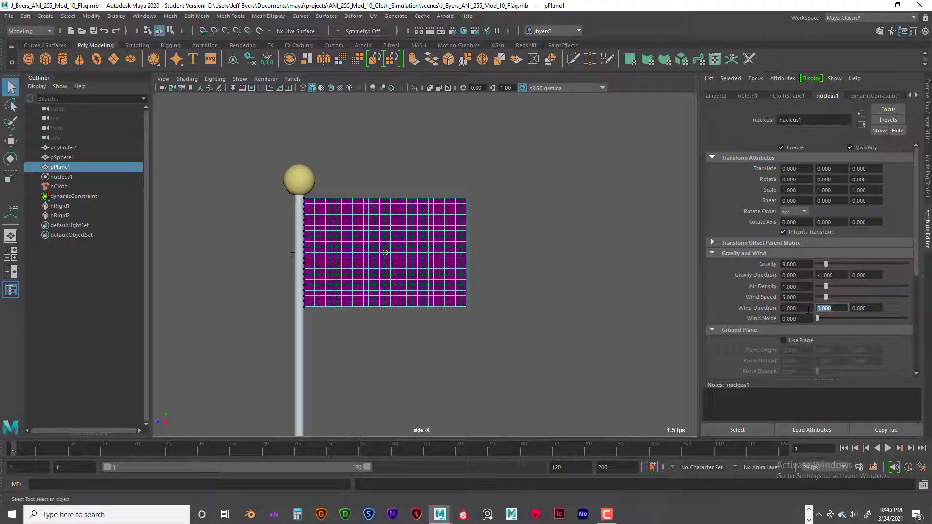
key(Tab)
key(Tab)
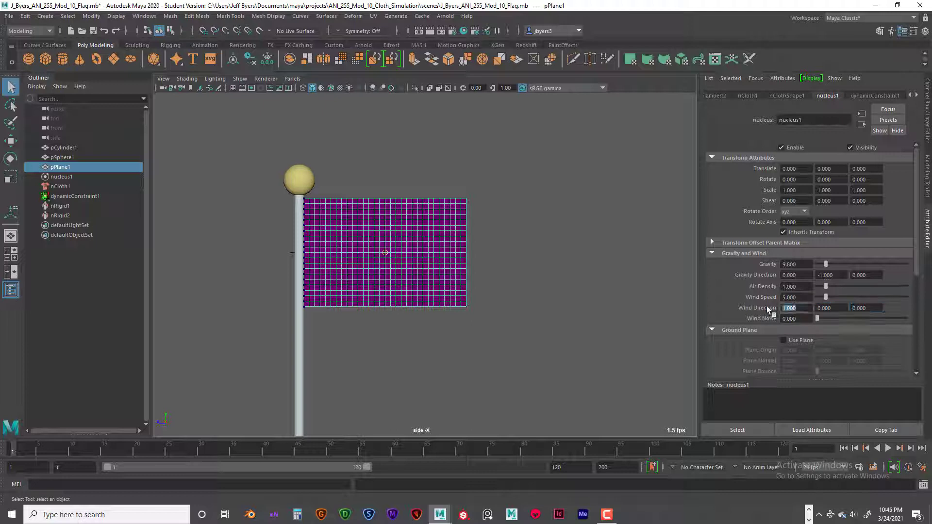
key(Return)
click(868, 307)
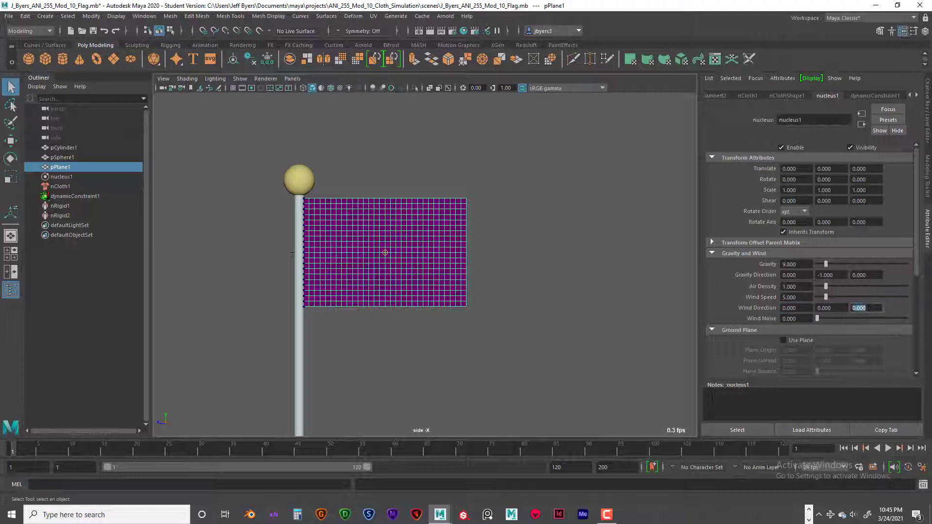
text(-1)
key(Return)
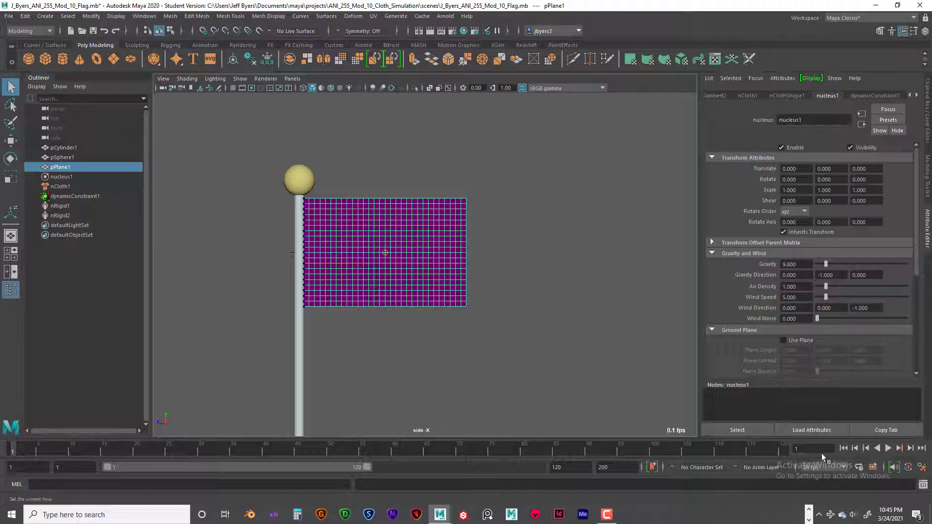
click(887, 447)
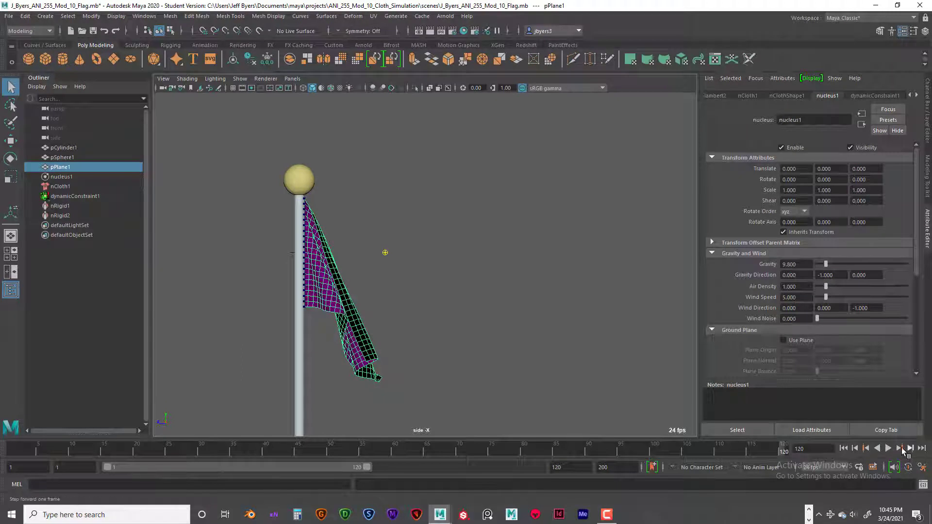
click(843, 448)
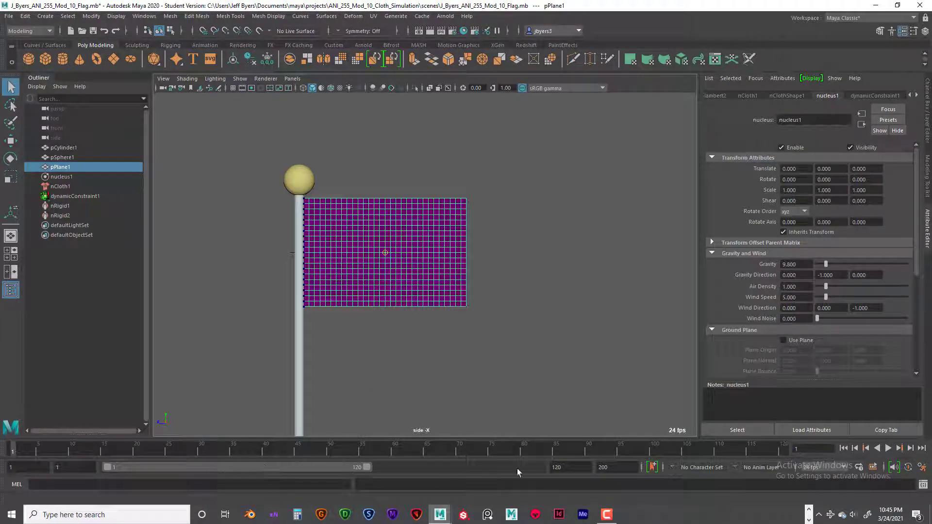
- Extend the playback range to end at frame 500, then test-play the simulation and return to frame 1
click(558, 467)
text(500)
key(Return)
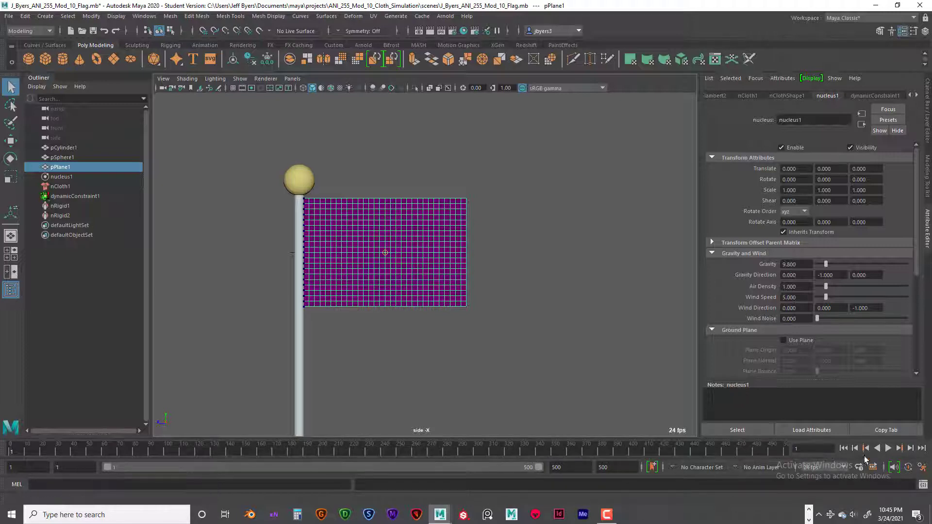
click(887, 448)
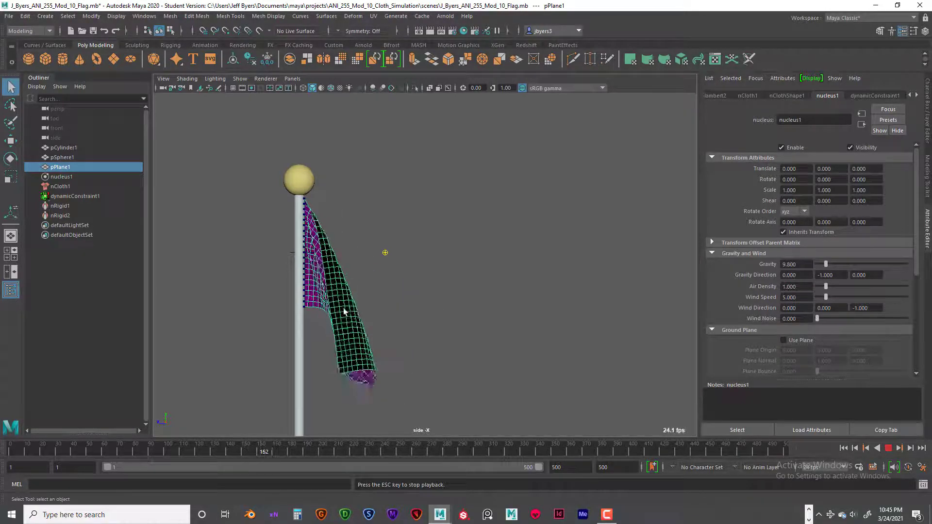
click(888, 448)
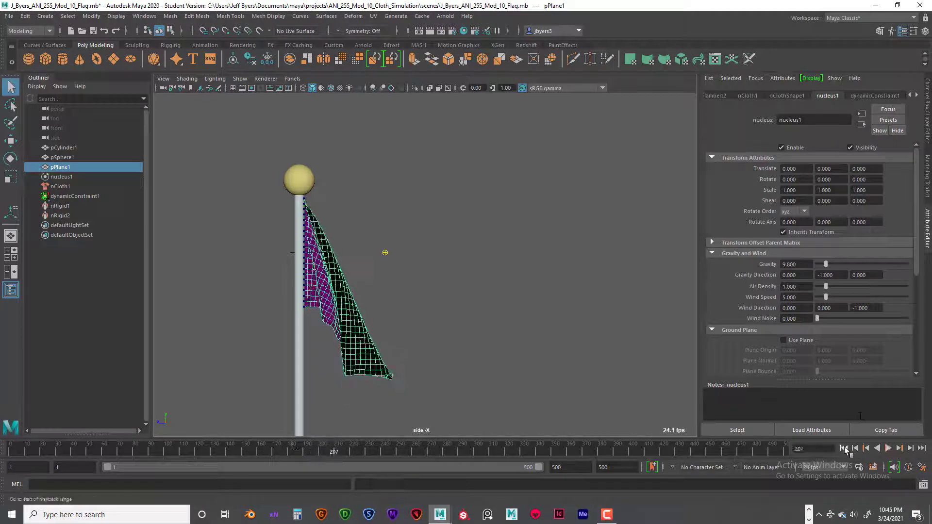
click(843, 447)
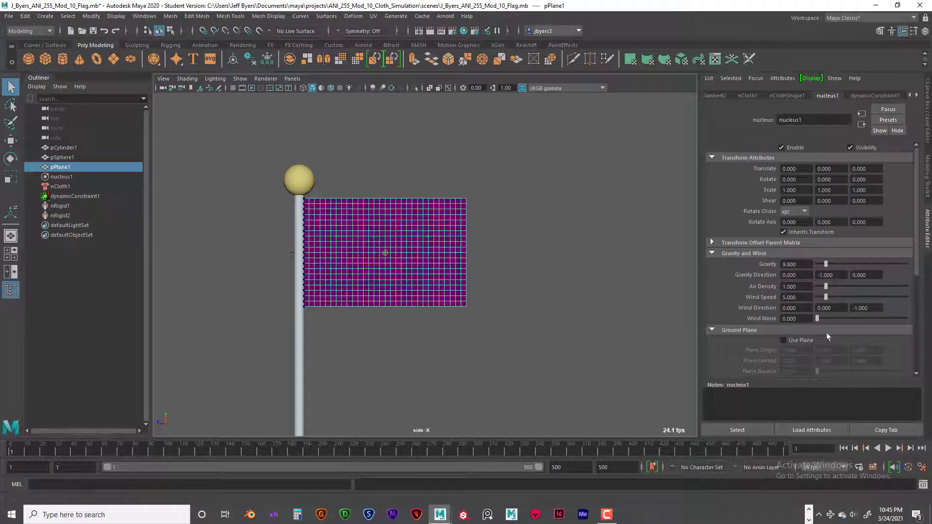
- Set the nucleus1 wind speed to 10, then test-play the flag simulation and return to frame 1
click(801, 298)
text(10)
key(Return)
click(887, 448)
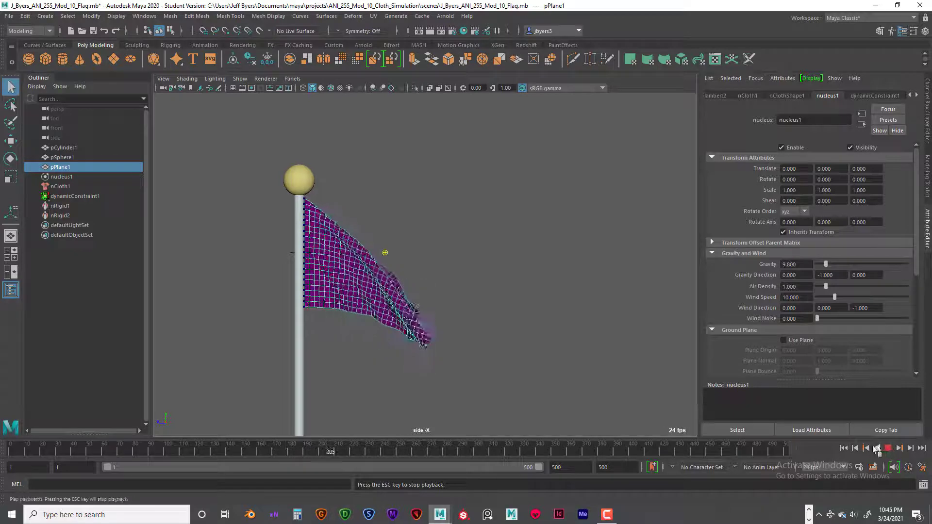
click(888, 448)
click(844, 449)
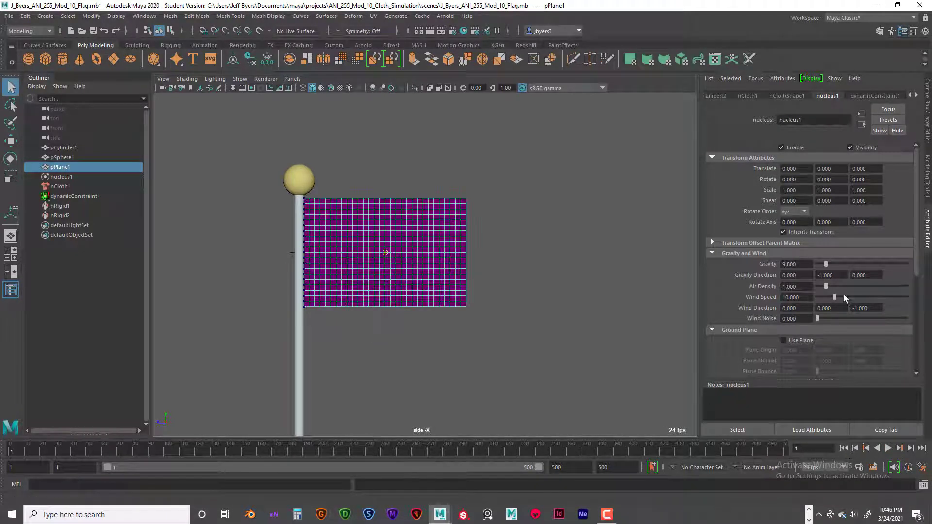
- Raise the nucleus1 wind speed to 20, then test-play the flag simulation and return to frame 1
double_click(801, 296)
text(20)
key(Return)
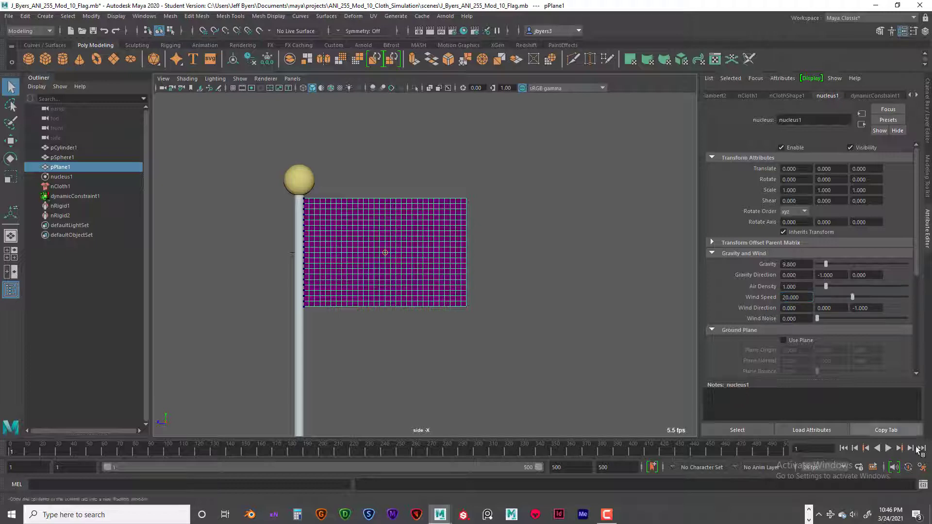
click(887, 449)
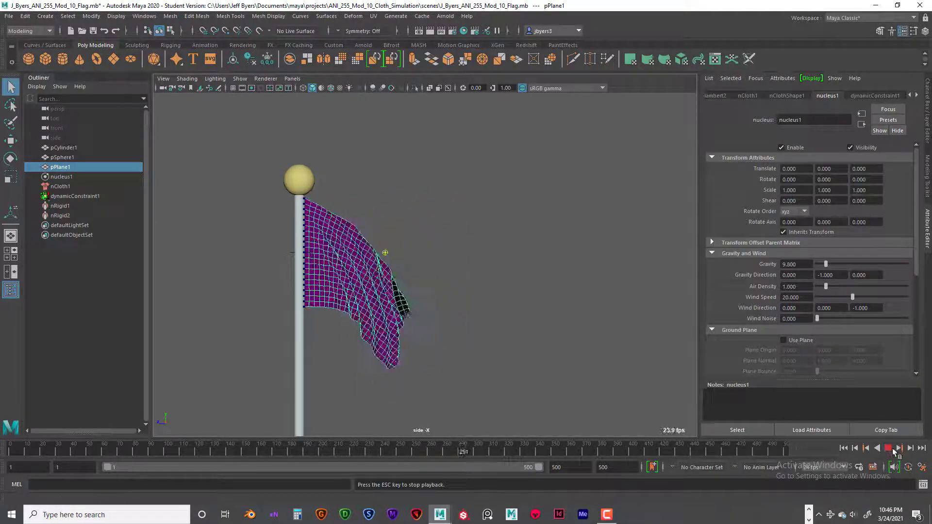
click(888, 448)
click(843, 447)
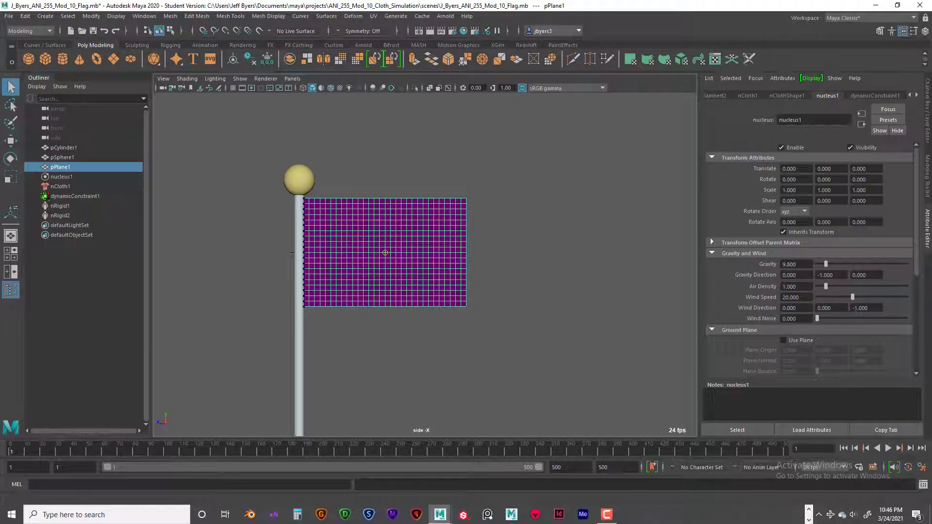
- Set the nucleus1 wind noise to 0.25, then play the flag simulation and stop it
click(776, 318)
text(.25)
key(Return)
click(888, 448)
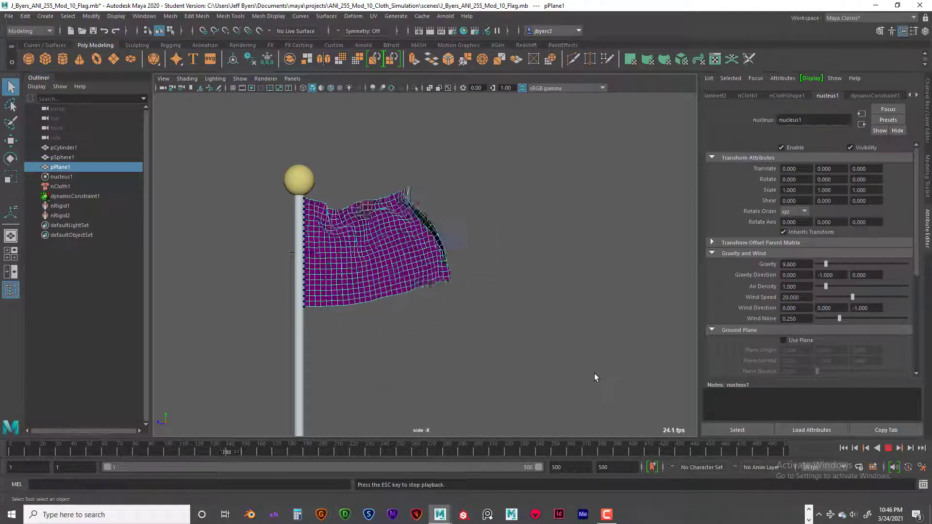
click(888, 449)
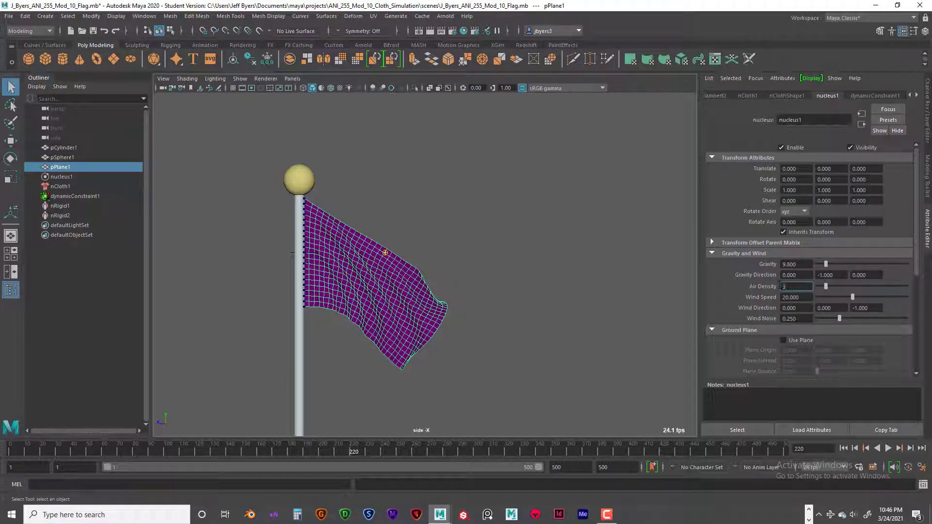
- Set the nucleus1 air density to 3, then replay the simulation from frame 1 and stop it
key(Return)
click(843, 449)
click(887, 447)
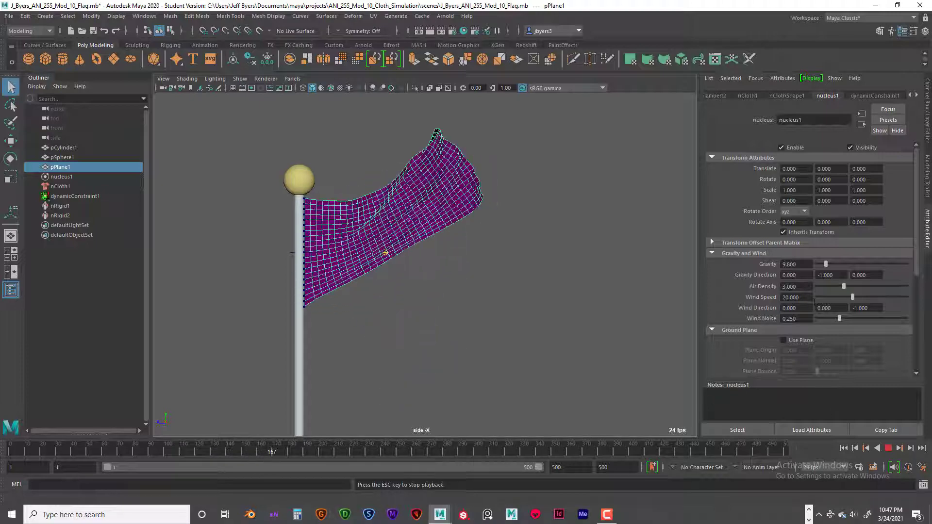
click(888, 449)
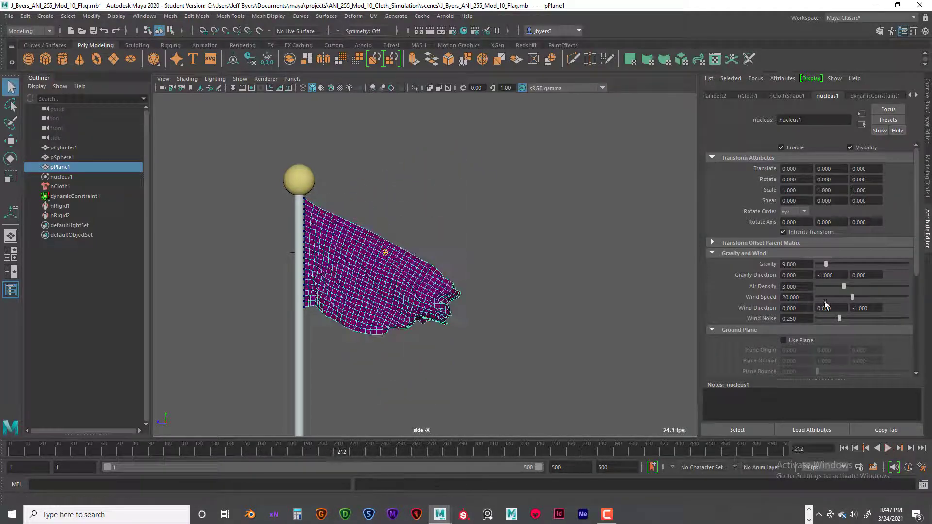
- Set the nucleus1 wind speed to 10 and wind noise to 0.5, then replay the simulation from frame 1
double_click(804, 294)
key(Return)
drag(804, 299, 780, 319)
key(Return)
click(843, 448)
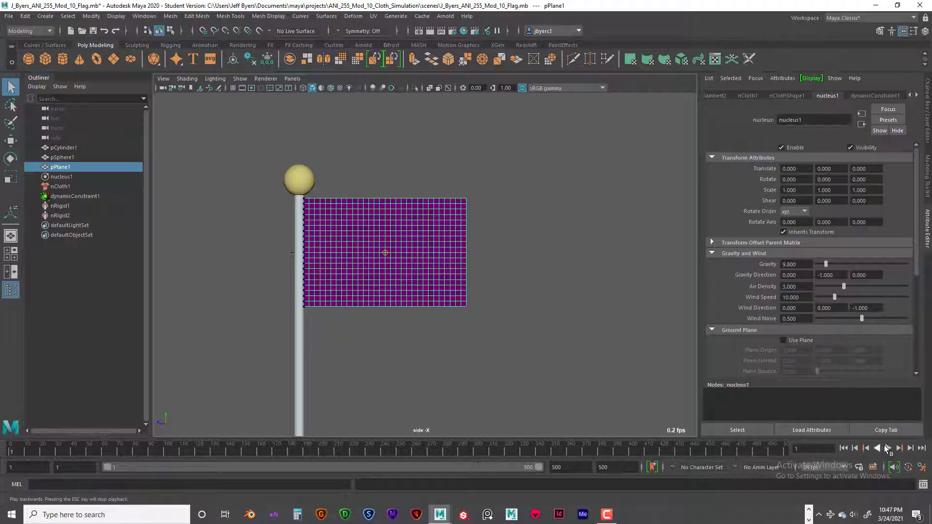
click(889, 448)
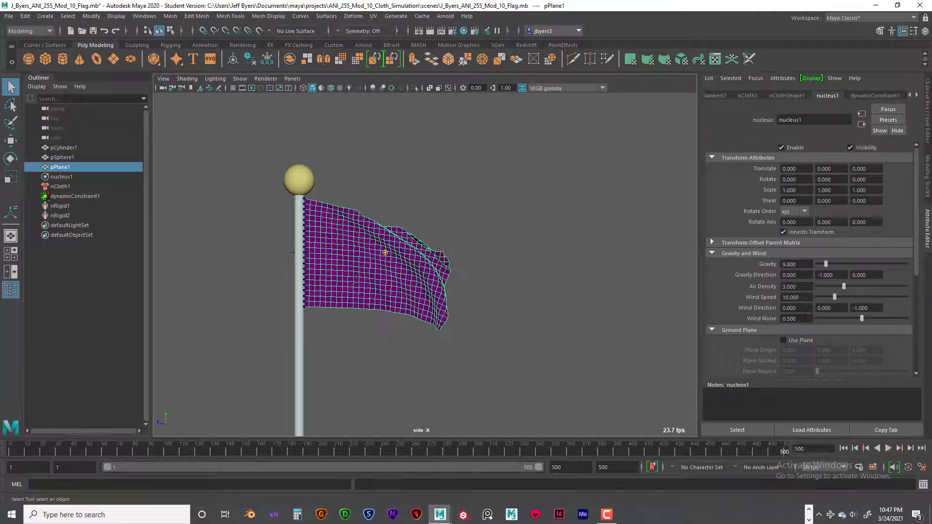
- Return to frame 1, set the nucleus1 wind noise to 0.25 and replay the simulation
click(844, 448)
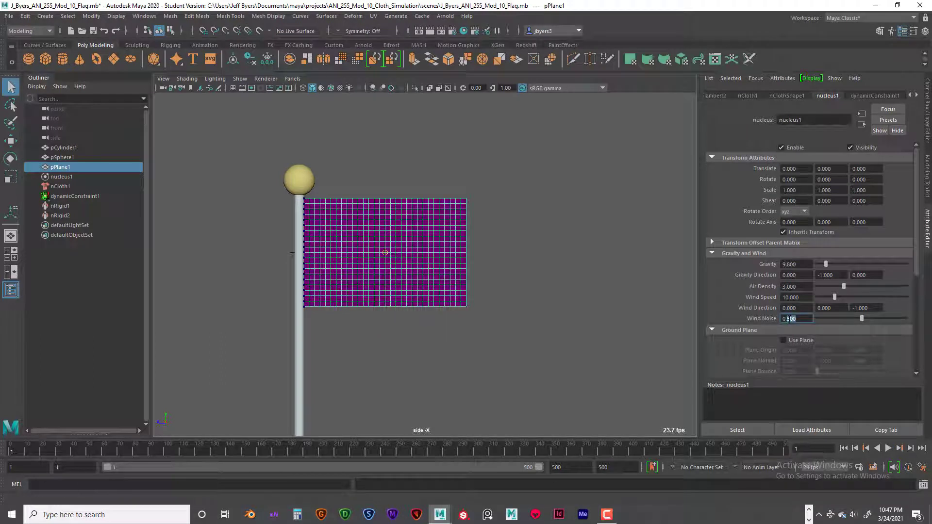
key(Return)
click(887, 449)
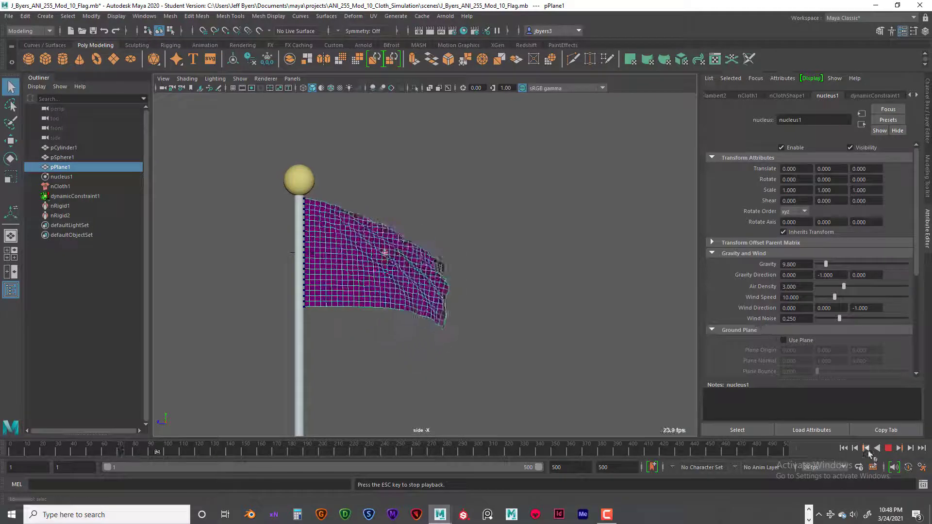
- Stop the playback, view the keying options for the nucleus1 wind noise, then resume the flag simulation and stop it
click(888, 448)
right_click(760, 318)
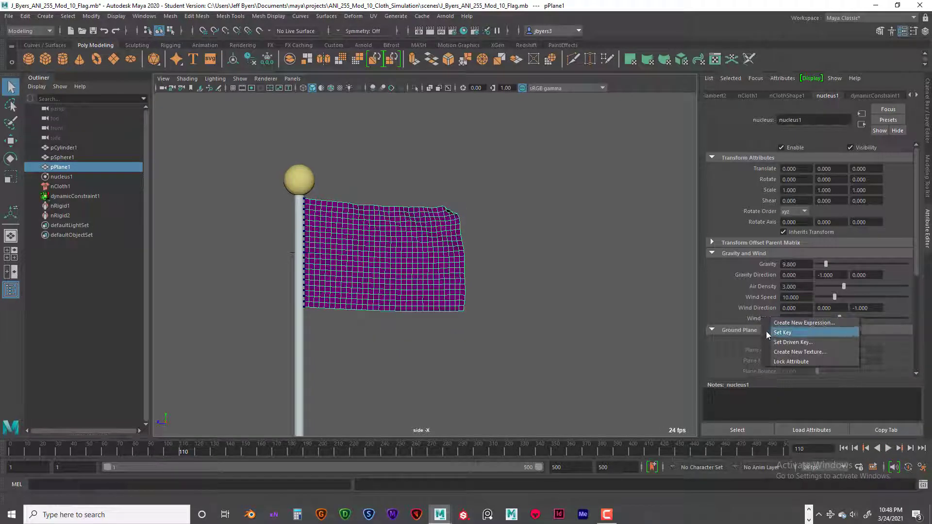
click(732, 316)
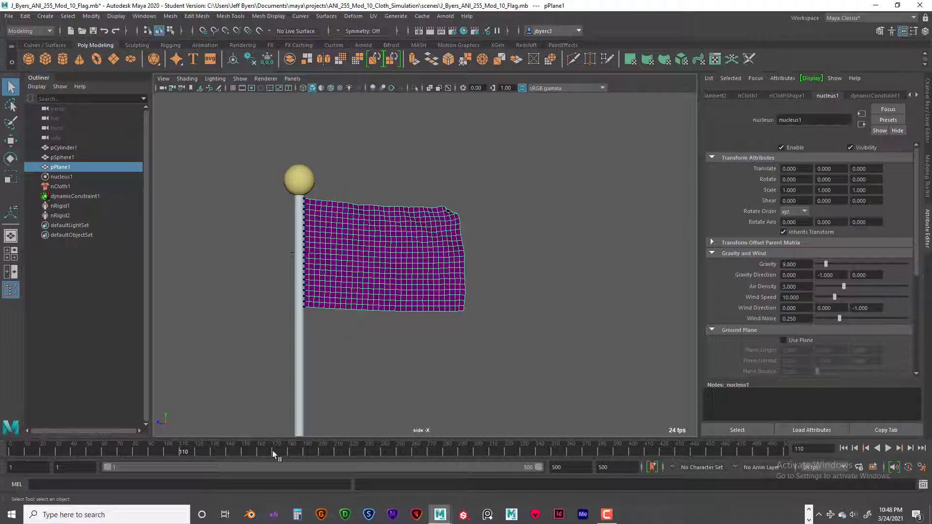
click(886, 449)
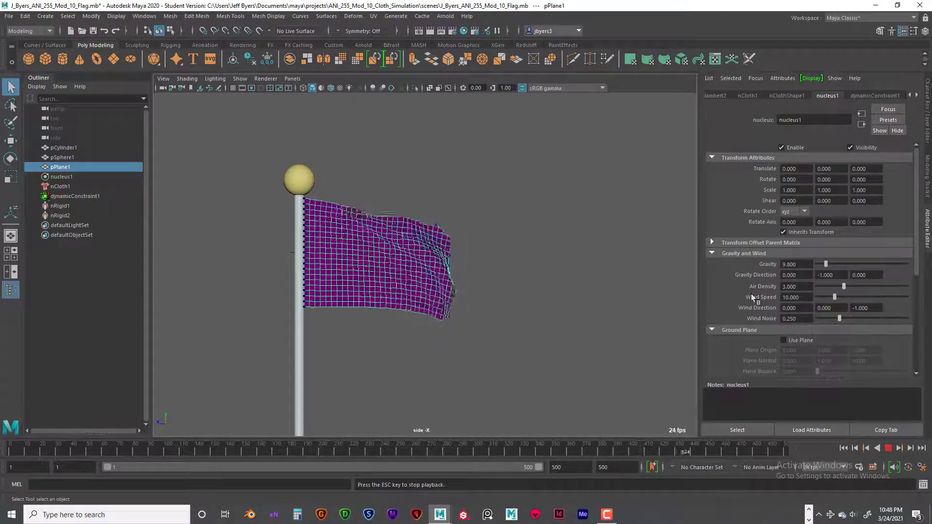
click(888, 448)
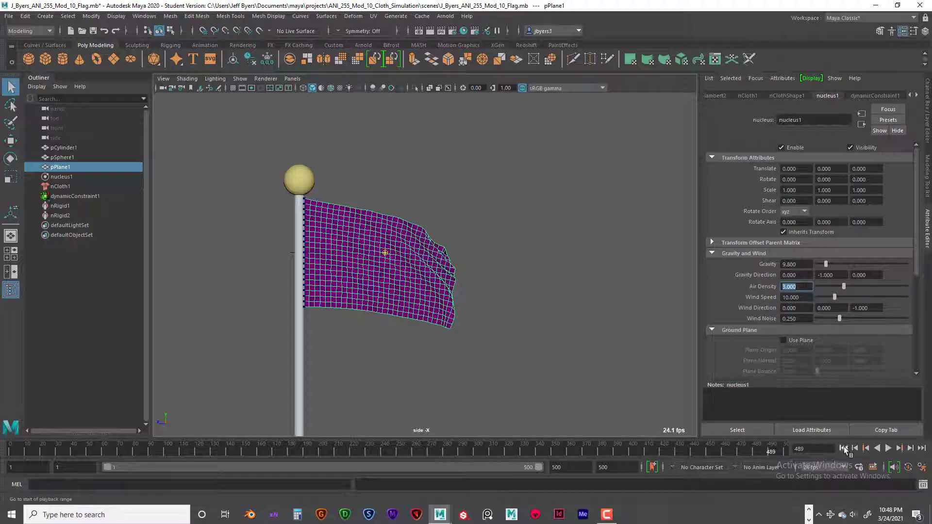
- Replay the flag simulation from frame 1 in the side view and stop it
click(843, 448)
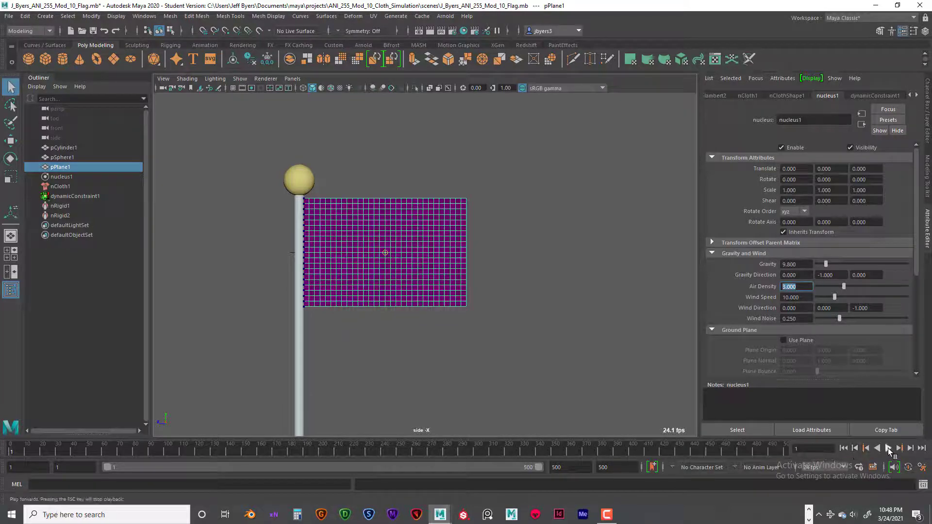
click(888, 448)
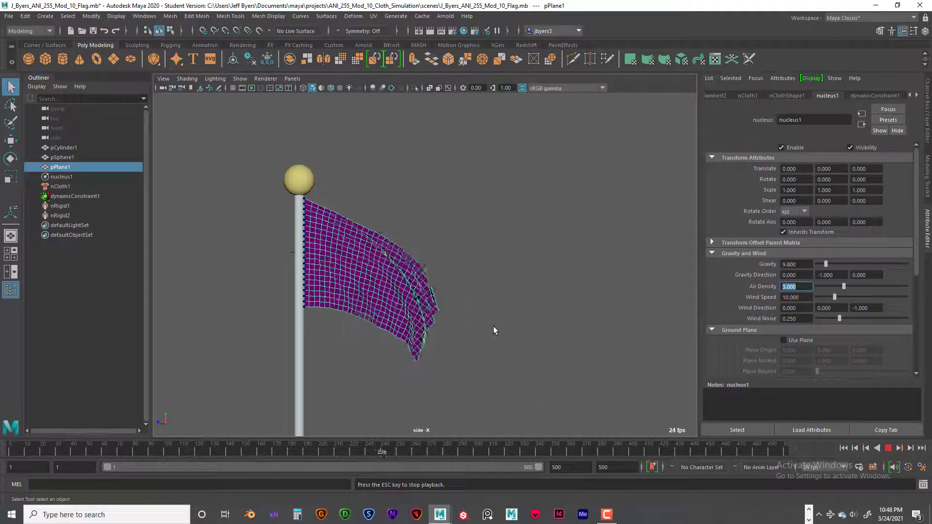
alt+drag(493, 326, 538, 366)
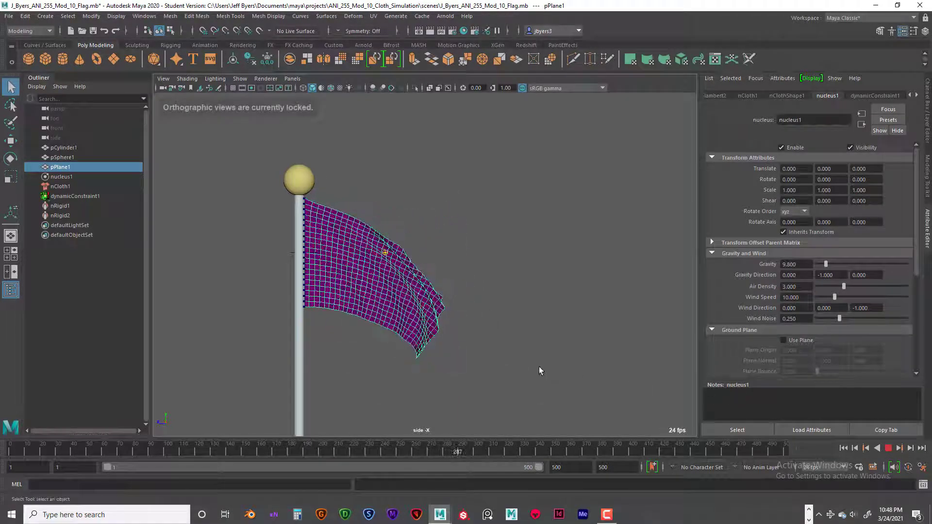
click(888, 448)
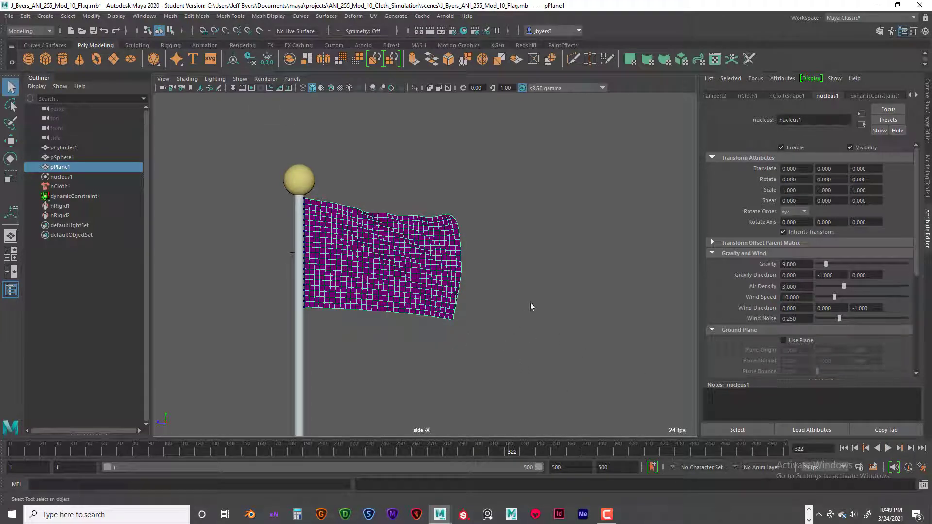
- Switch to the perspective view and replay the flag simulation from frame 1 with the flag seen close up
key(space)
key(space)
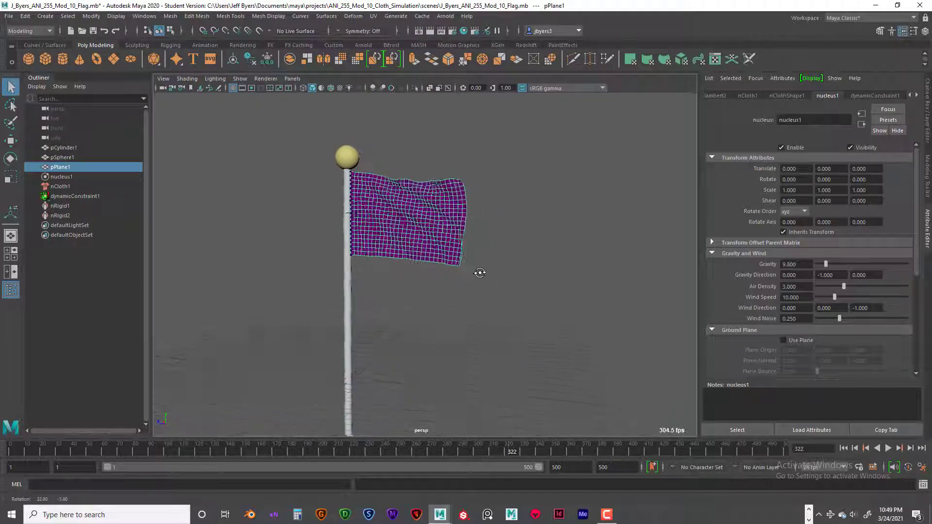
scroll(503, 288, up, 5)
alt+middle_drag(541, 300, 545, 379)
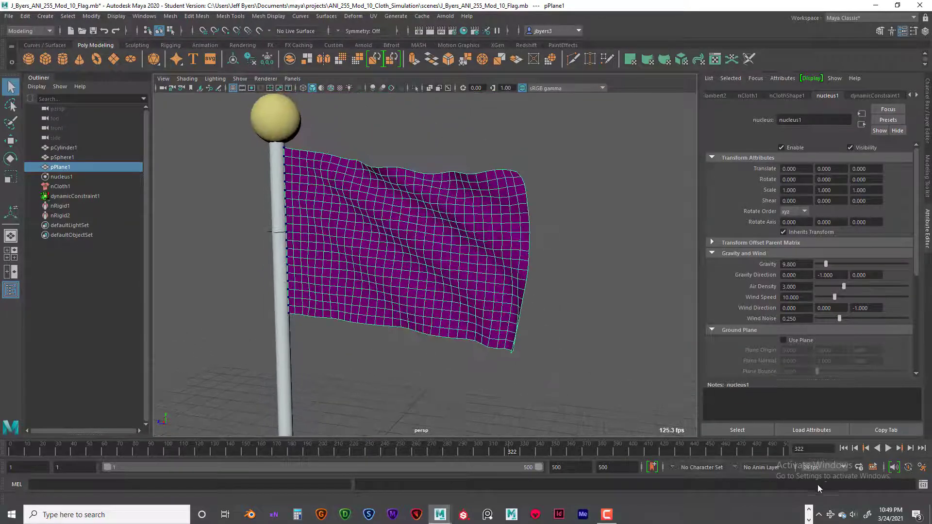
click(856, 449)
click(887, 448)
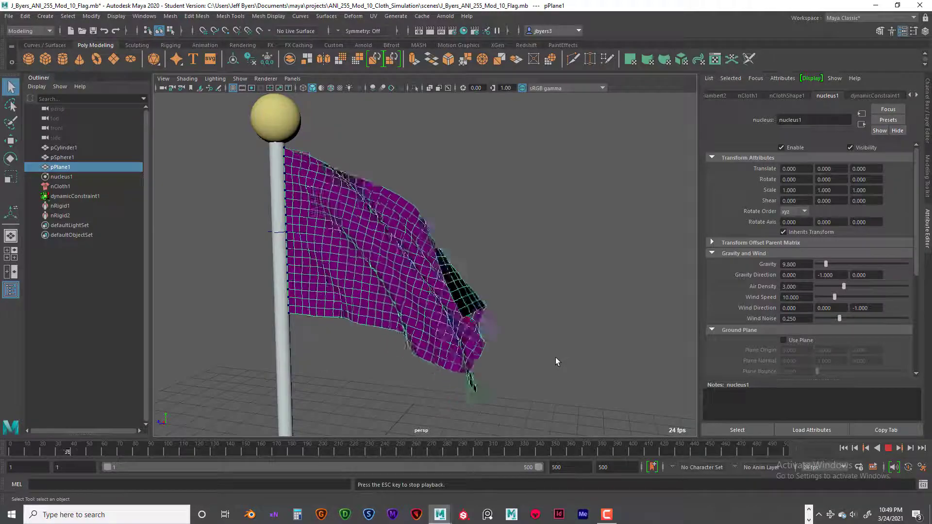
- Examine the waving flag from several angles and distances during playback, then stop the simulation
alt+drag(555, 357, 586, 379)
scroll(582, 378, down, 6)
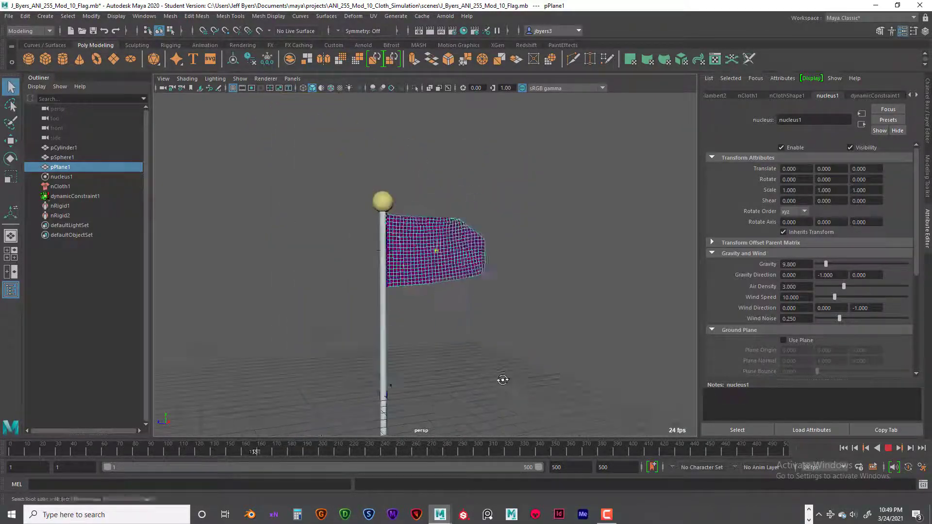
alt+drag(501, 374, 502, 377)
scroll(502, 376, up, 5)
scroll(502, 374, up, 5)
alt+middle_drag(503, 374, 531, 326)
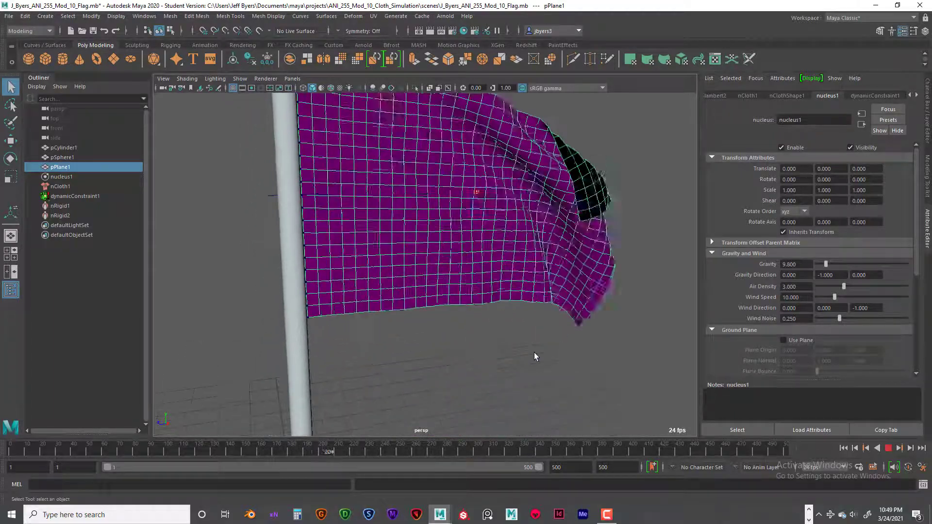
scroll(534, 353, down, 5)
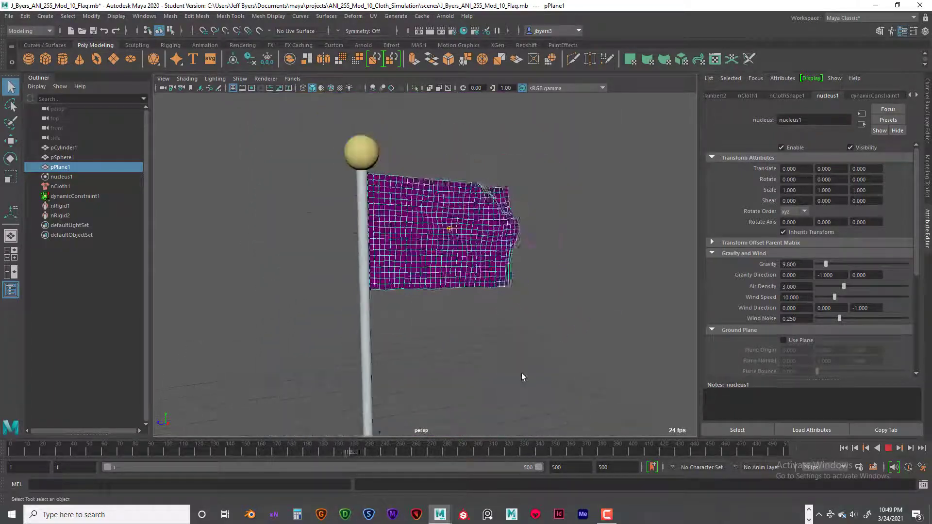
click(888, 448)
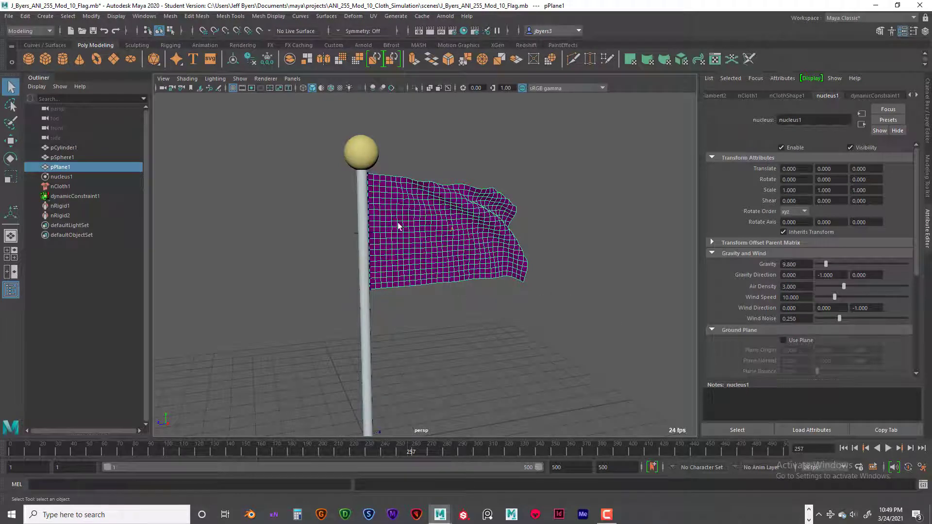
- Return to frame 1, clear the flag selection and frame the flag and pole from an angle in the perspective view
click(845, 448)
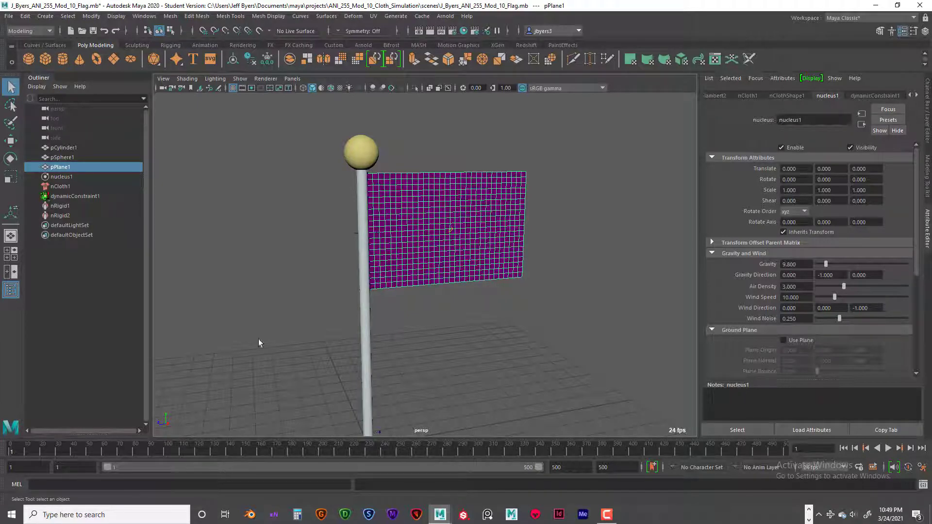
scroll(500, 363, down, 4)
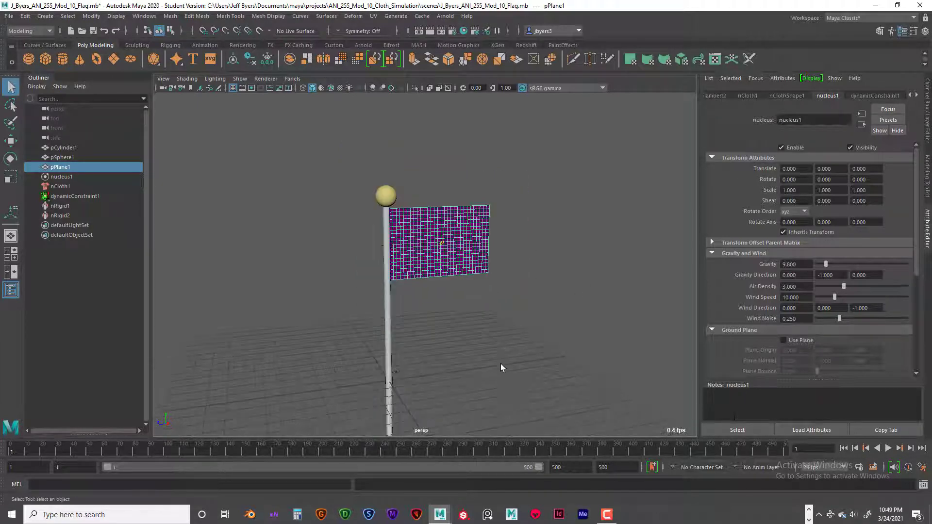
alt+drag(499, 364, 471, 345)
alt+middle_drag(471, 346, 454, 277)
mouse_move(504, 341)
alt+right_down()
mouse_move(490, 331)
mouse_move(499, 335)
alt+right_up()
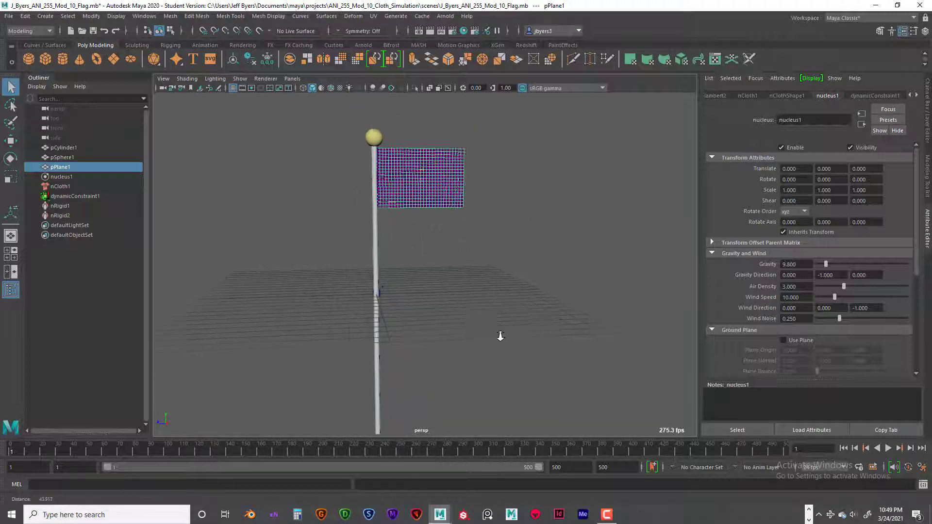
alt+drag(499, 335, 464, 329)
alt+middle_drag(439, 309, 441, 317)
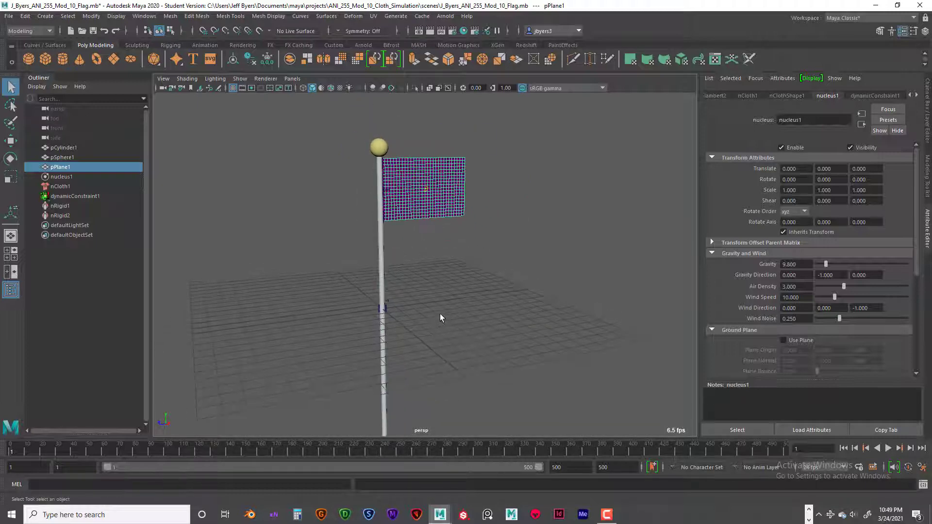
alt+right_drag(441, 318, 510, 275)
click(443, 260)
alt+middle_drag(442, 258, 431, 291)
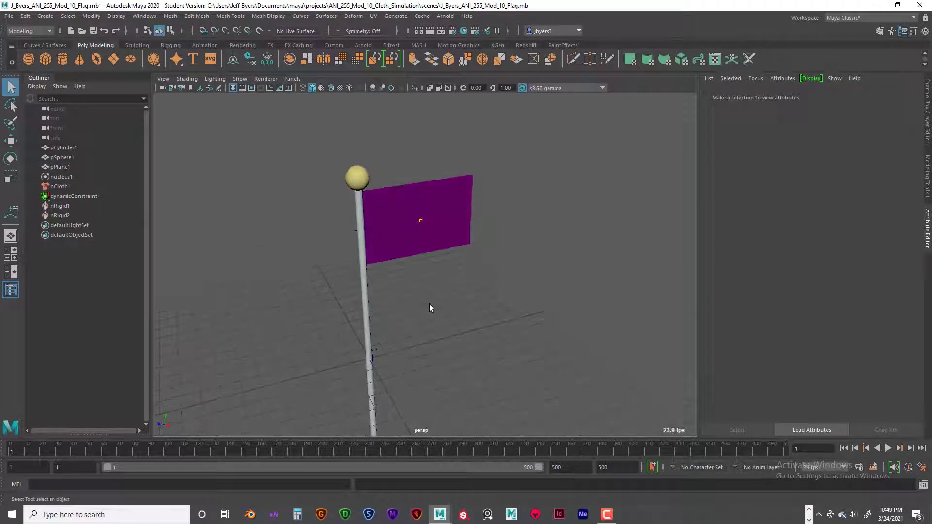
alt+drag(429, 304, 435, 272)
alt+right_drag(444, 279, 416, 275)
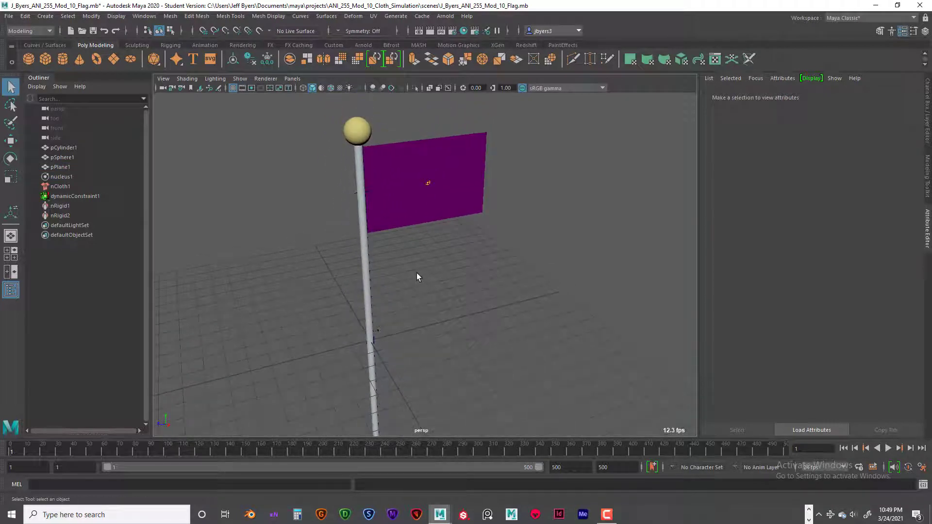